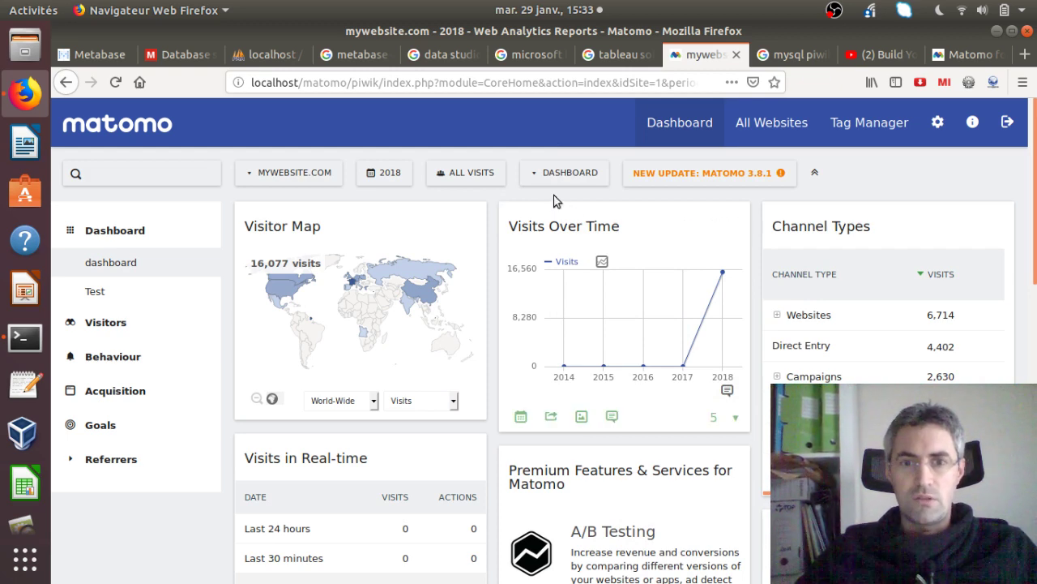
Rearrange the dashboard widgets, moving Visits Over Time above Visitor Map and Premium Features & Services for Matomo above Channel Types
left_click_drag(585, 224, 325, 225)
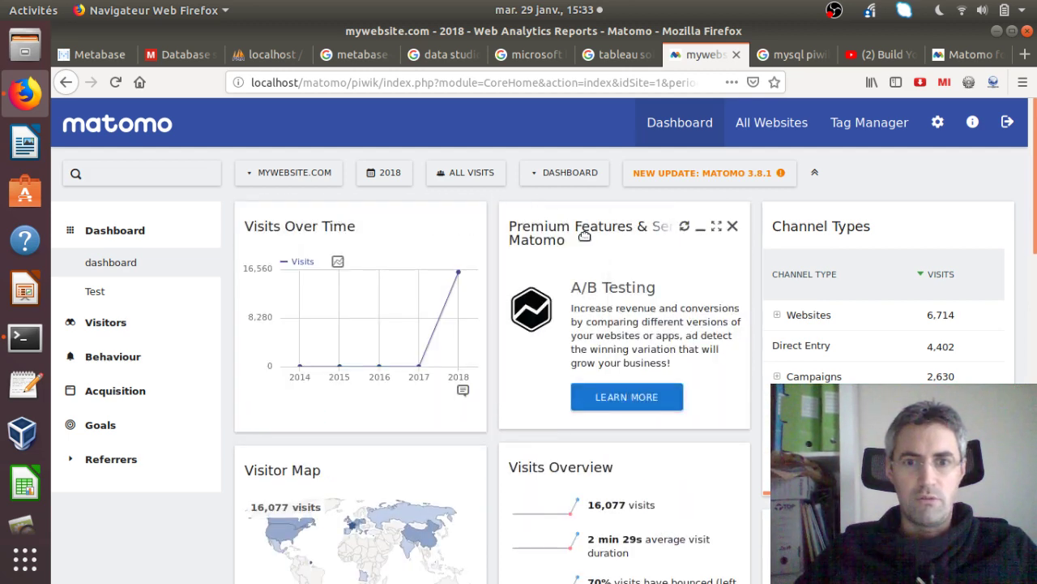
left_click_drag(606, 226, 900, 226)
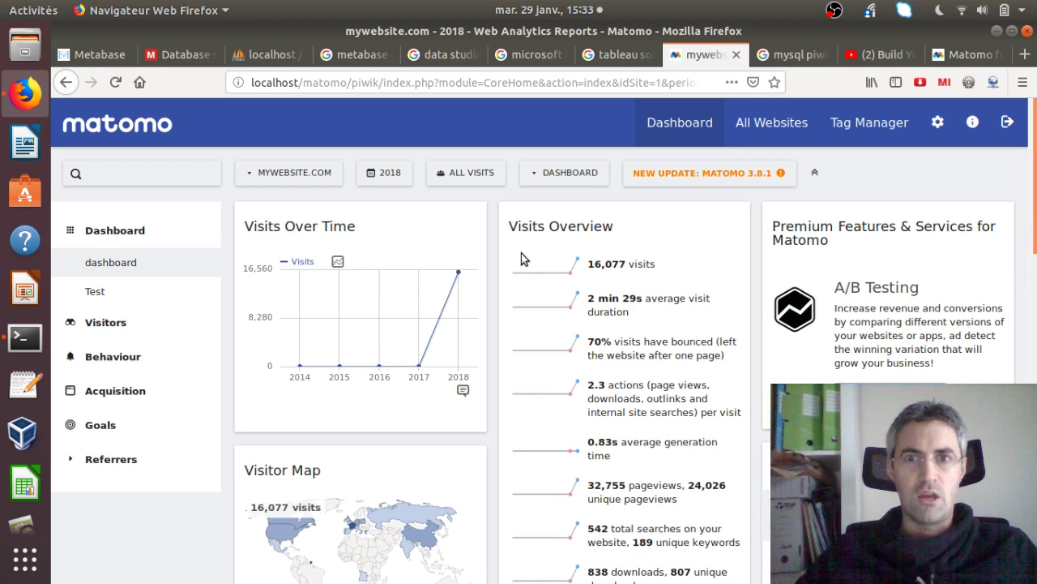
Compare the open Google results for Tableau Software, Microsoft BI and Data Studio with the Matomo dashboard
left_click(609, 55)
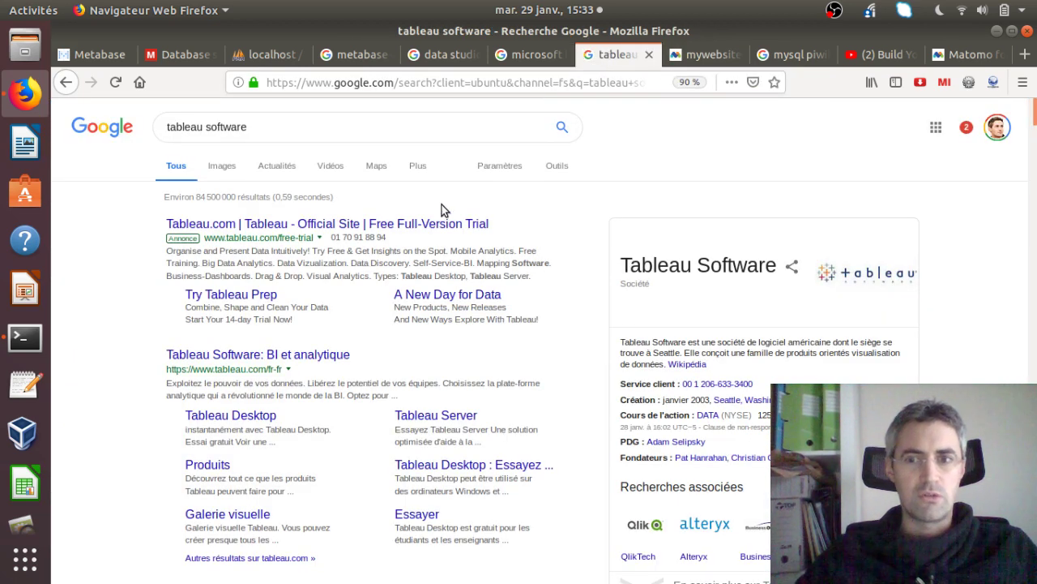
left_click(526, 54)
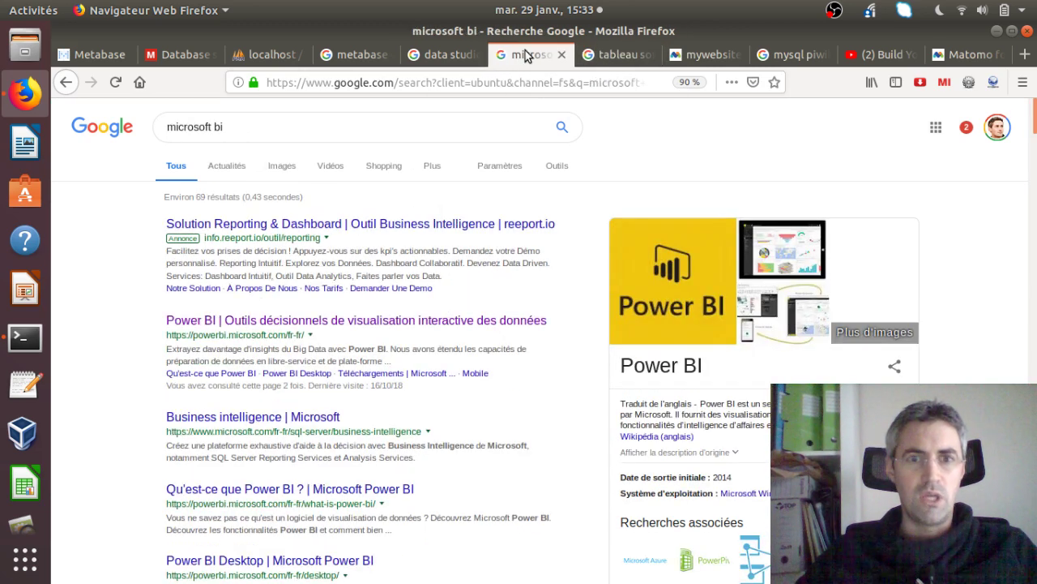
left_click(445, 54)
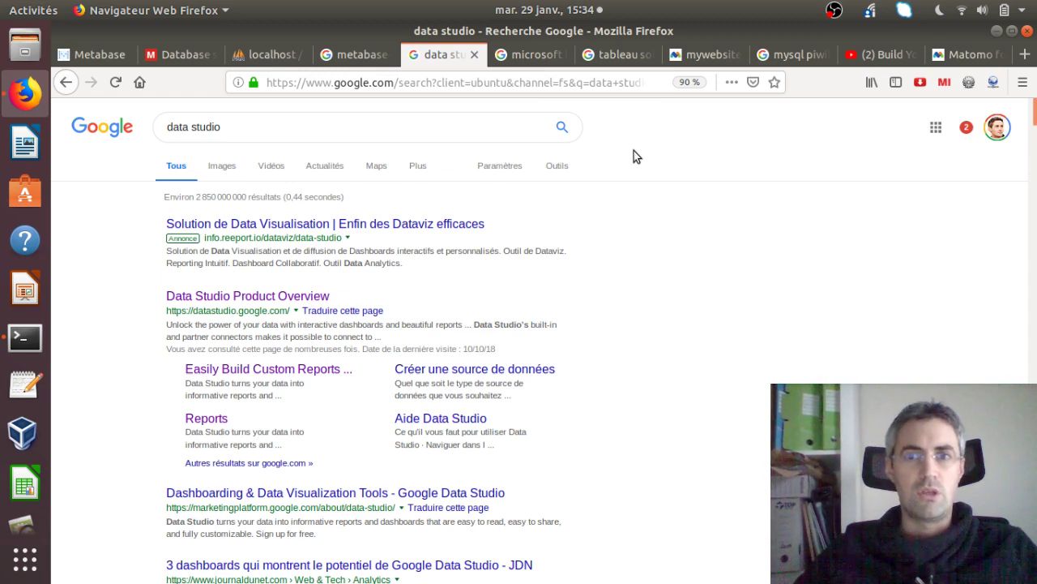
left_click(693, 55)
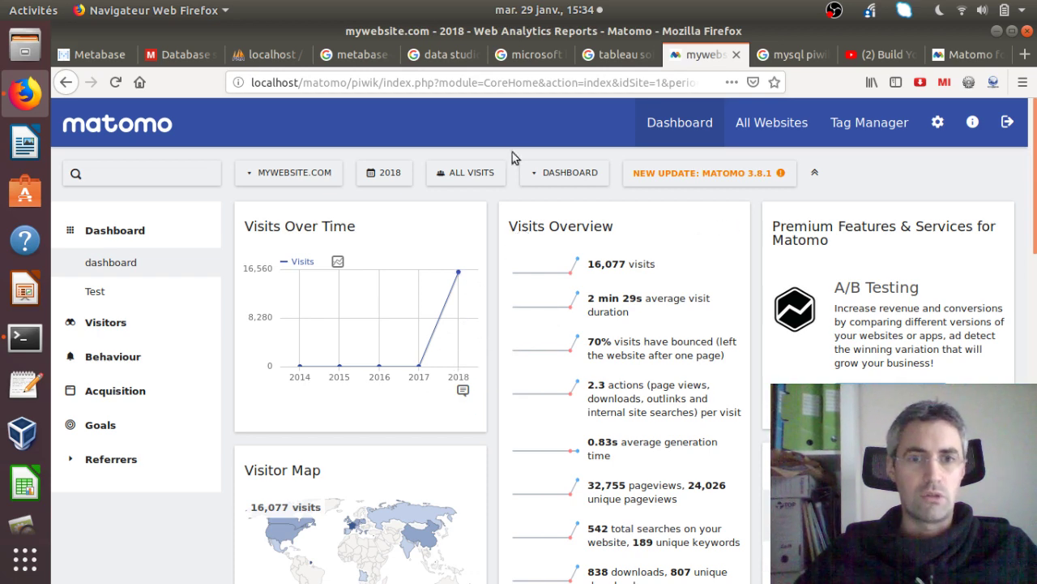
left_click(448, 61)
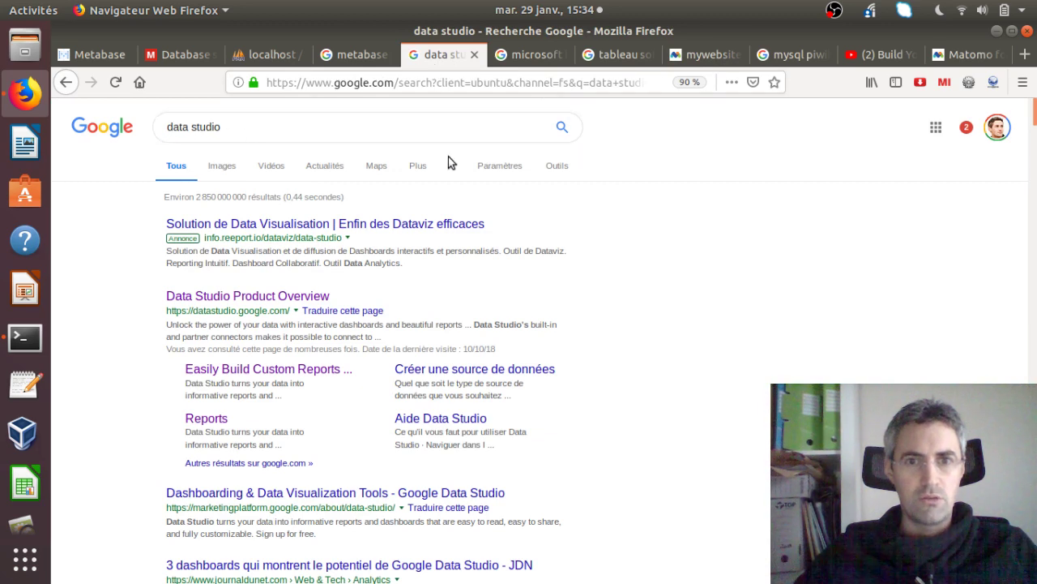
left_click(516, 63)
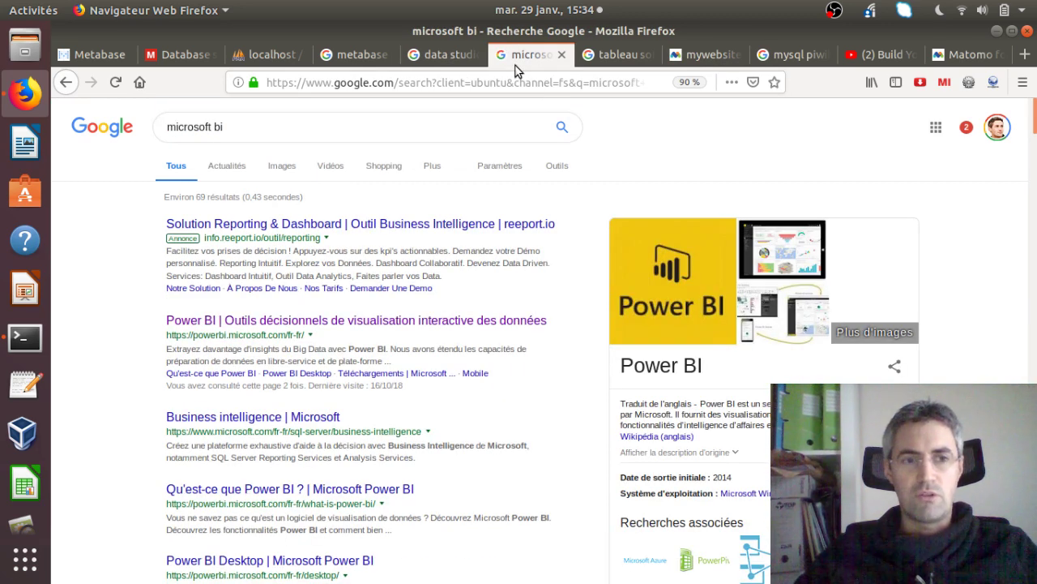
left_click(597, 66)
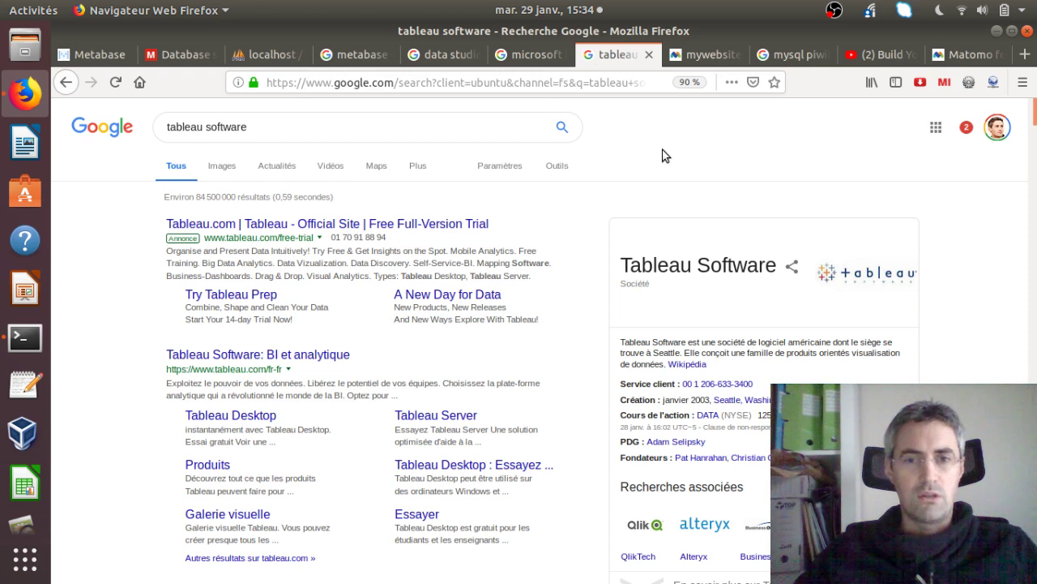
Close the Google results pages for tableau software, microsoft bi and data studio
left_click(648, 55)
left_click(542, 55)
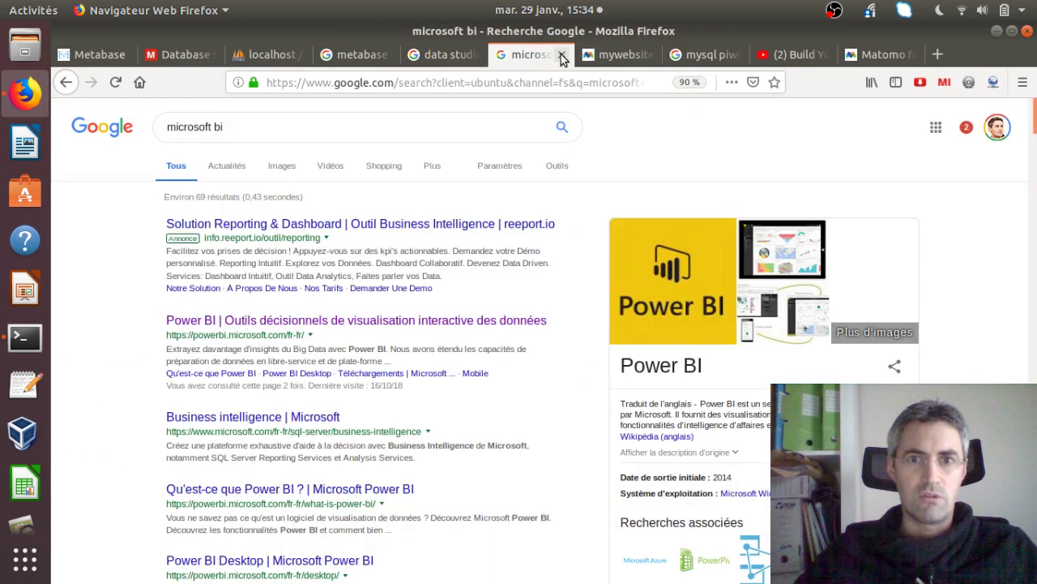
left_click(561, 55)
left_click(450, 55)
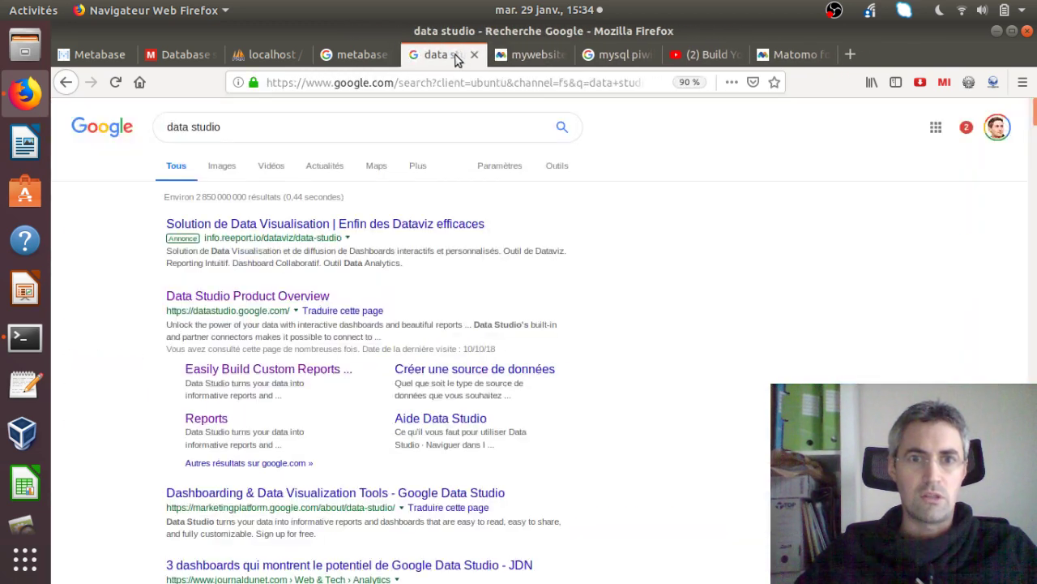
left_click(474, 55)
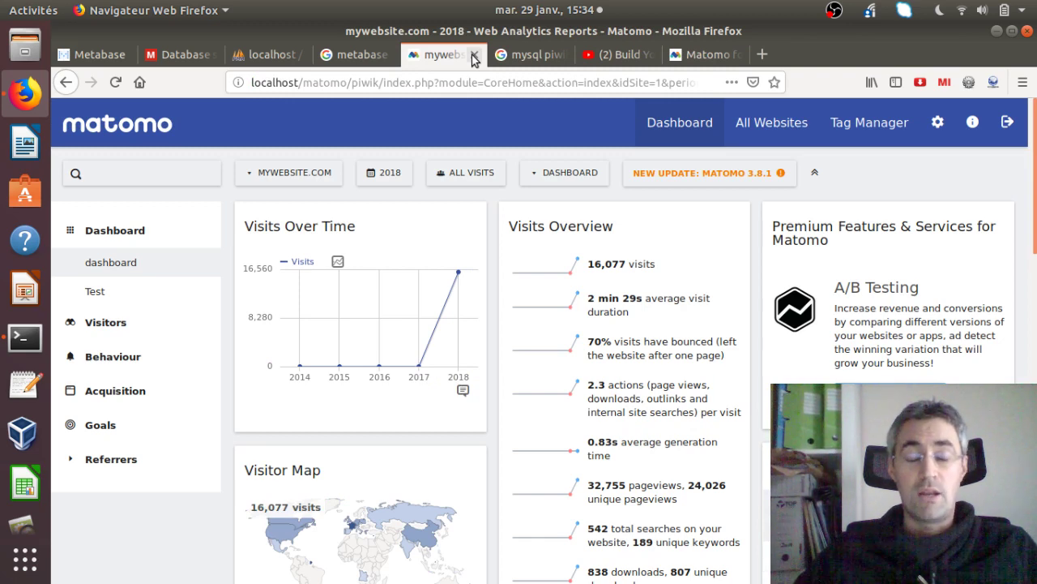
Open the metabase/metabase GitHub repository from the Google results for metabase and examine the license title in its LICENSE.txt
left_click(342, 56)
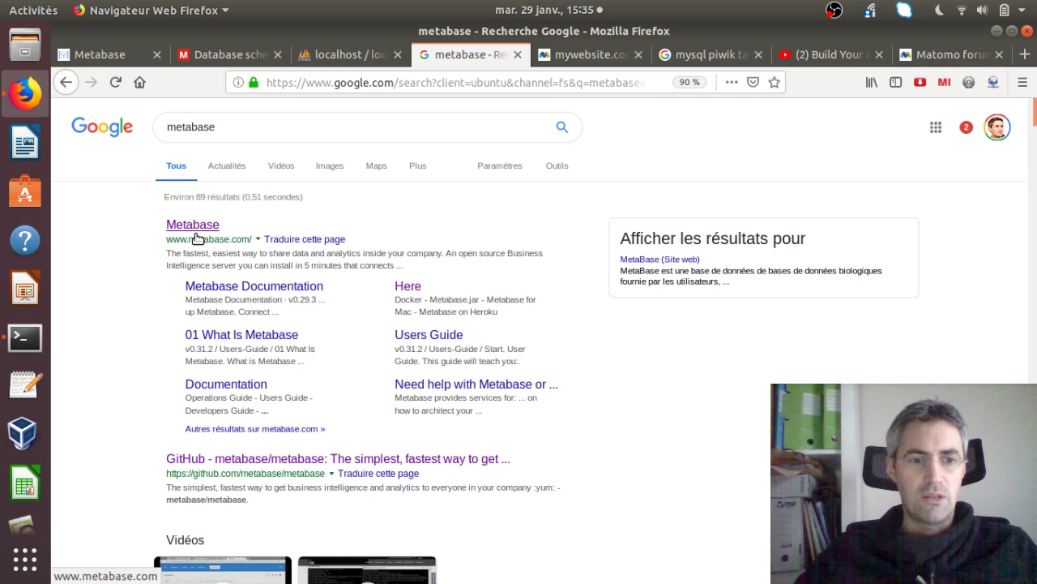
left_click(287, 460)
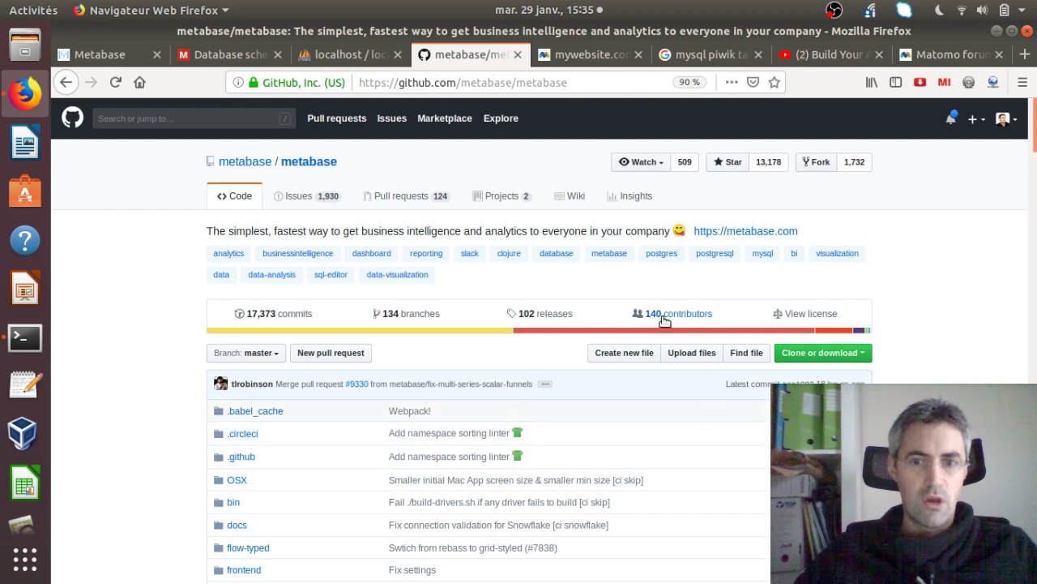
left_click(796, 323)
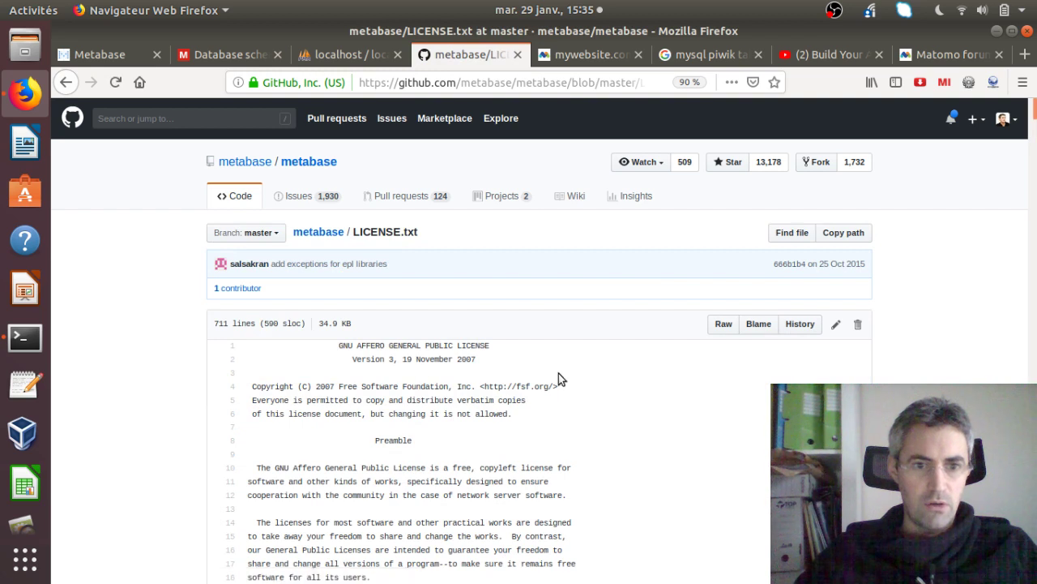
left_click_drag(337, 346, 358, 348)
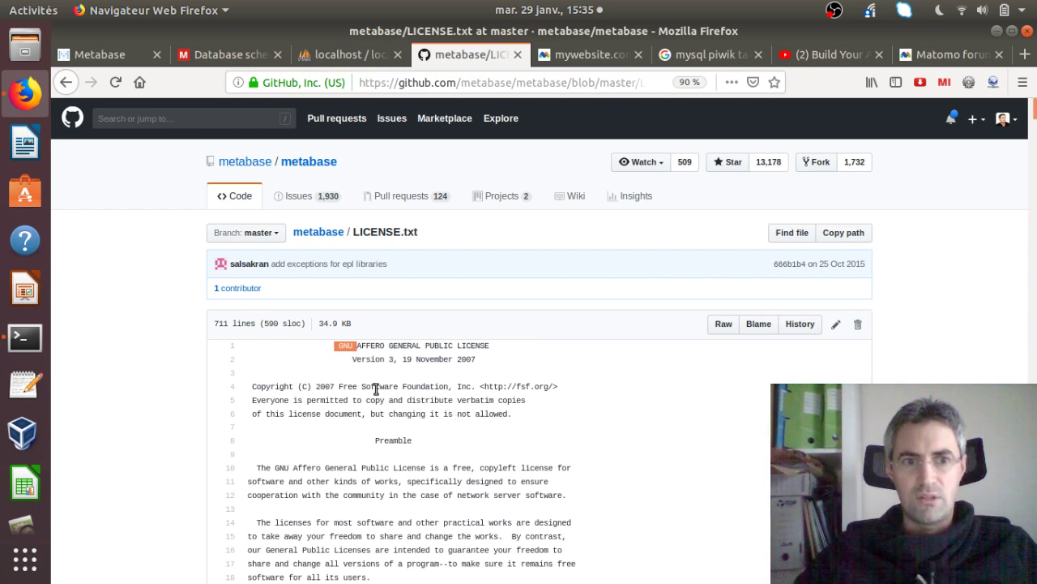
left_click(338, 359)
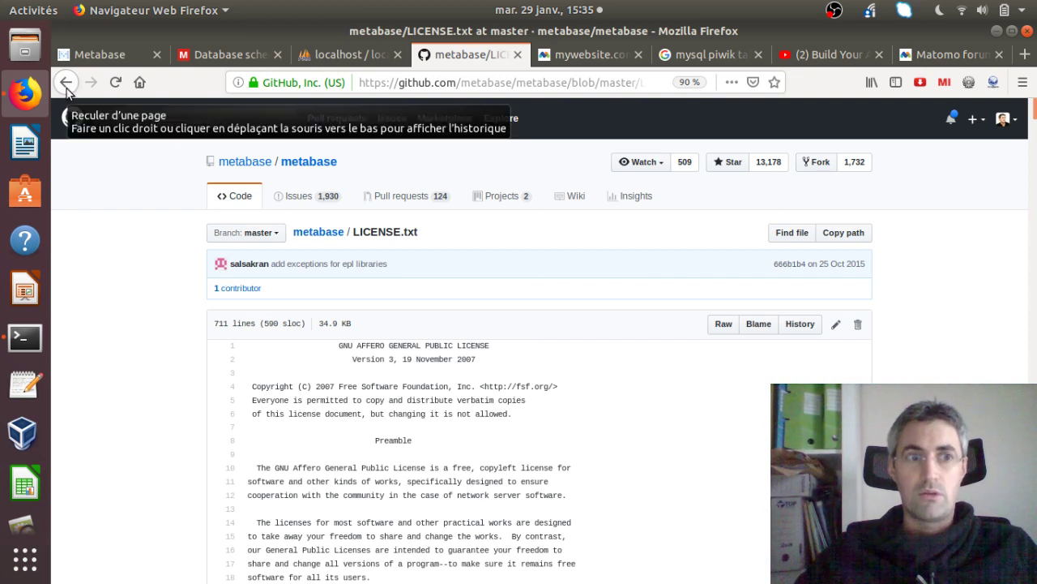
View the local Metabase home page, and open the article Connecting Tableau to Piwik from the mysql piwik tableau software results
left_click(106, 65)
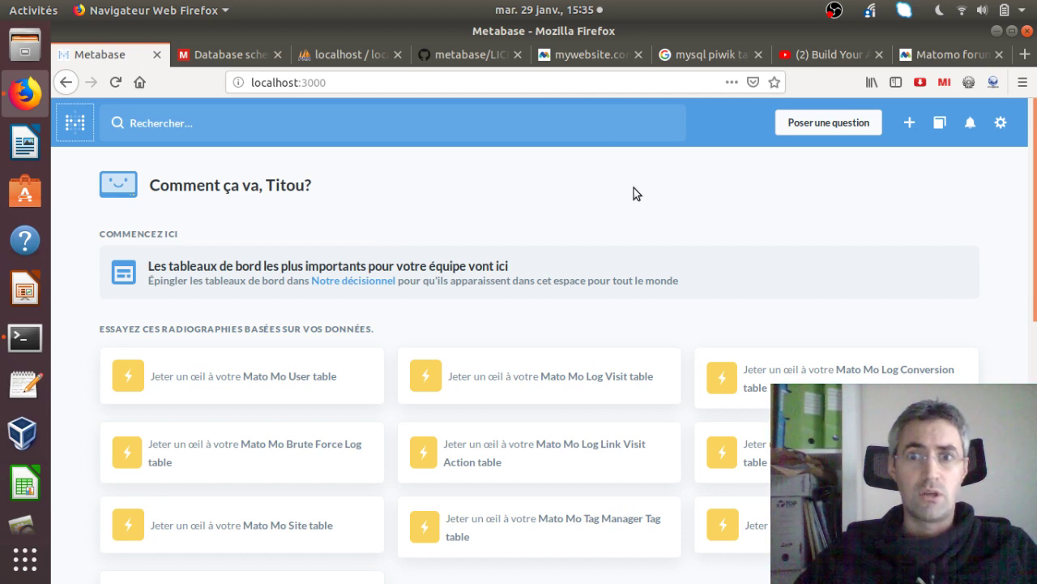
left_click(703, 63)
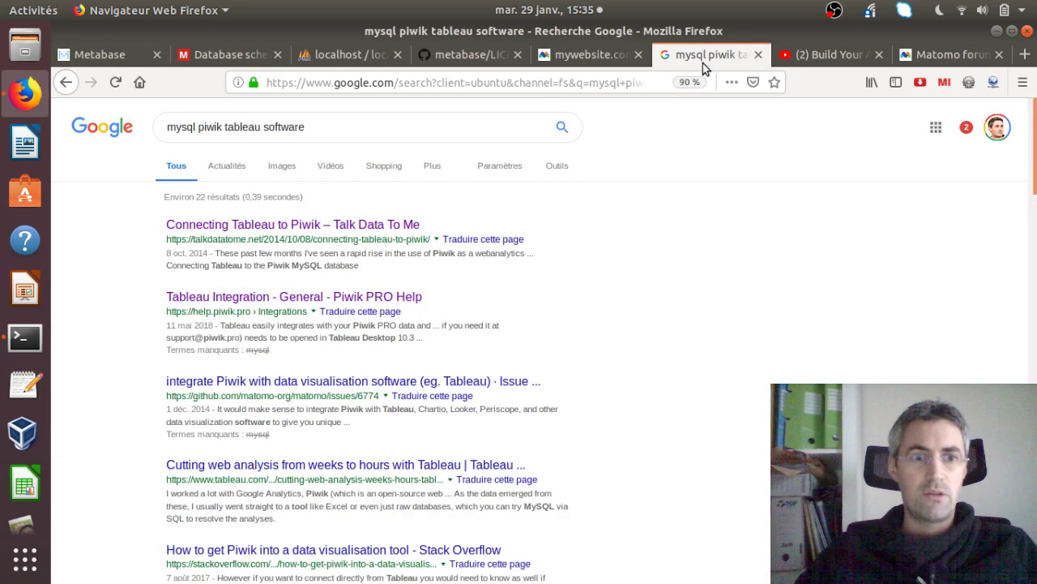
left_click(317, 231)
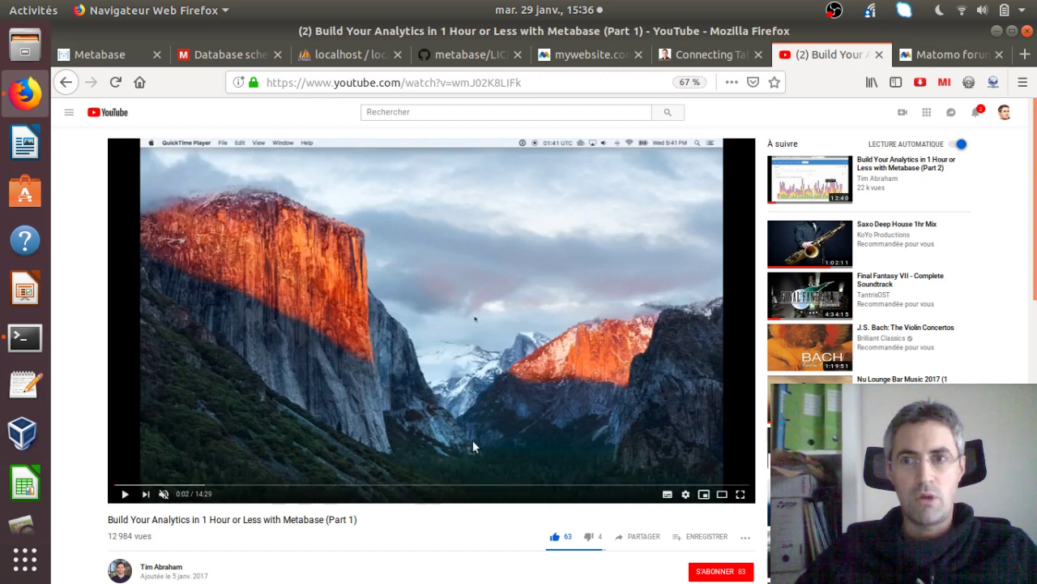
Read the topic Track into second Matomo instance on the Matomo forums, and return to the Connecting Tableau to Piwik article
left_click(927, 57)
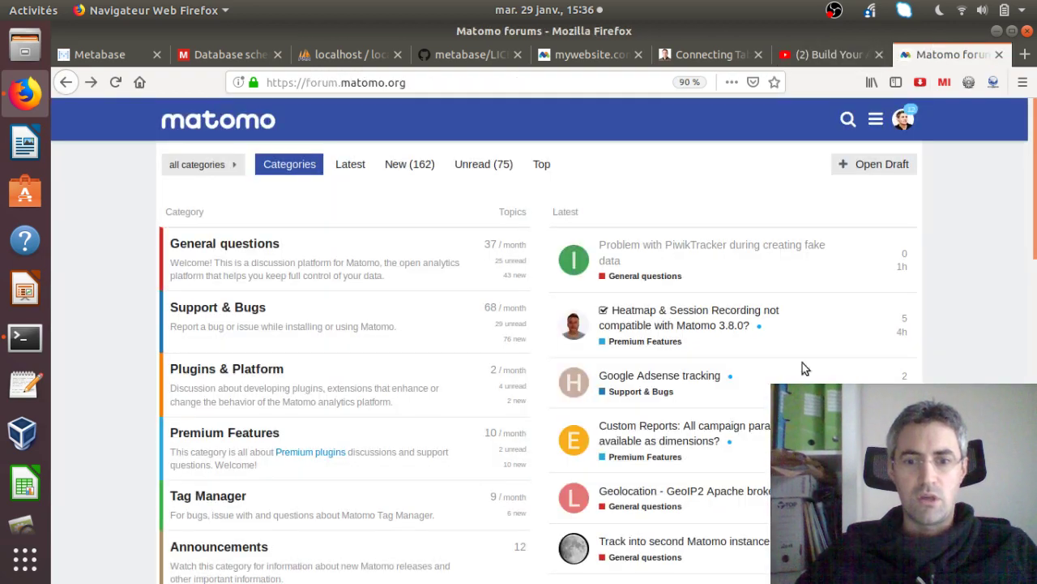
left_click(635, 539)
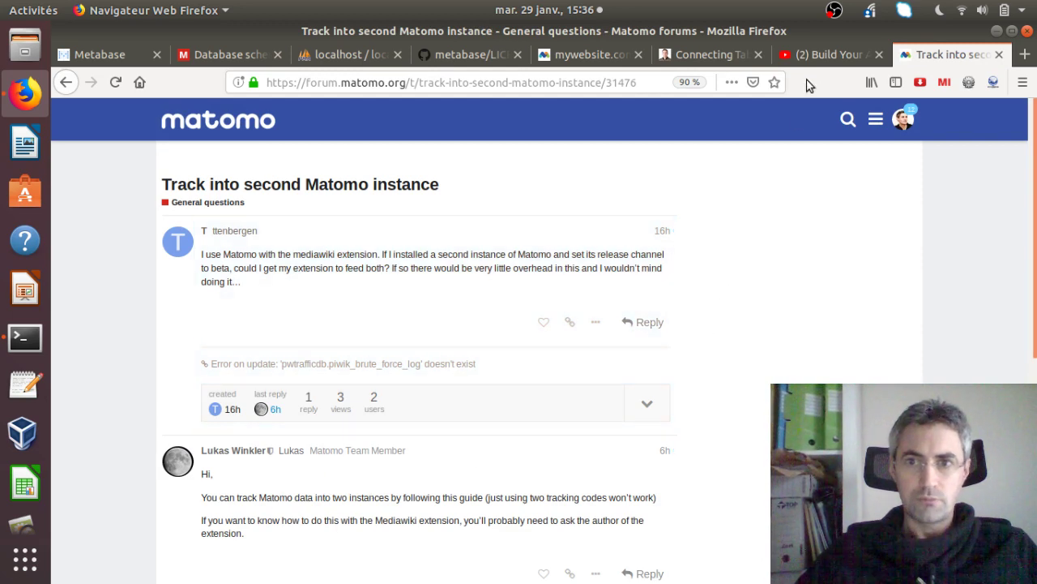
left_click(693, 53)
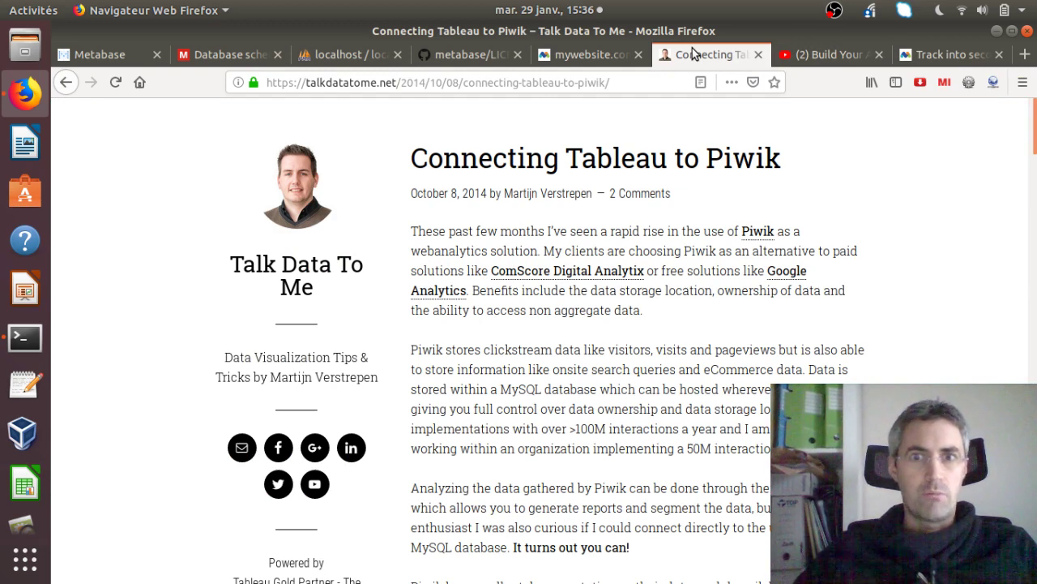
Return to the Metabase repository's main page and read its README through the features and supported databases
left_click(444, 58)
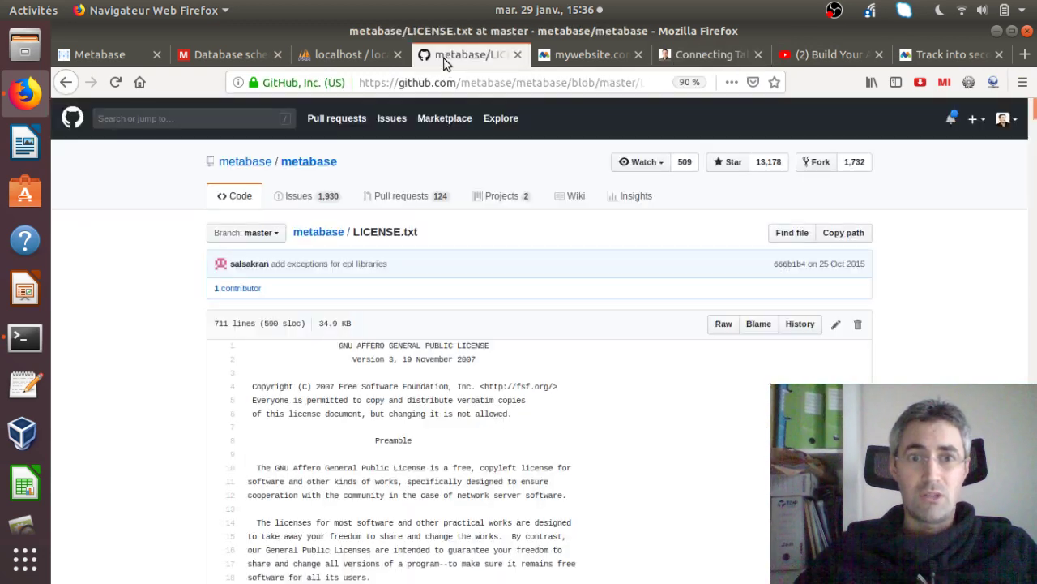
left_click(66, 82)
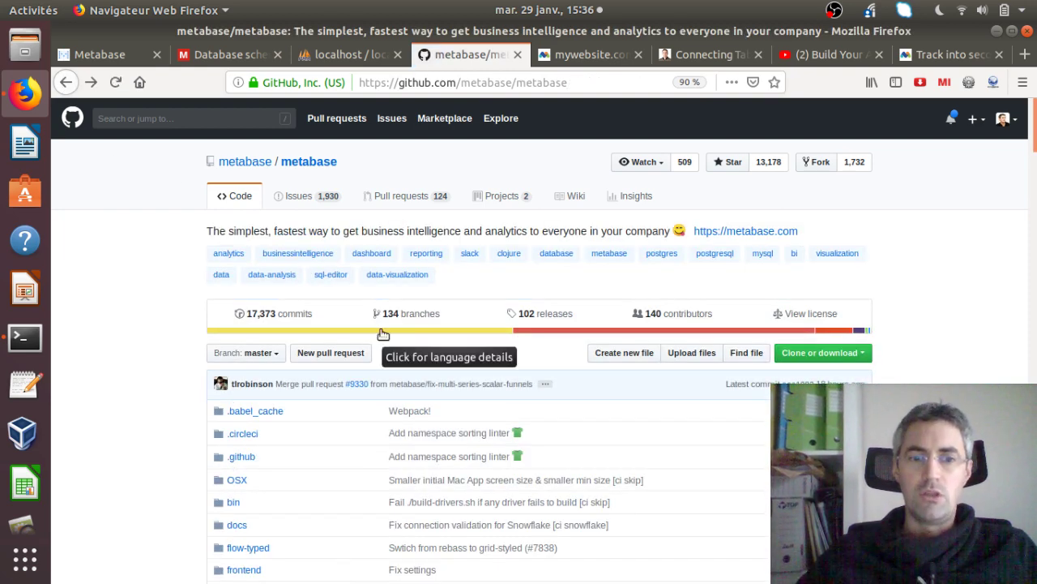
scroll(380, 331, "down", 5)
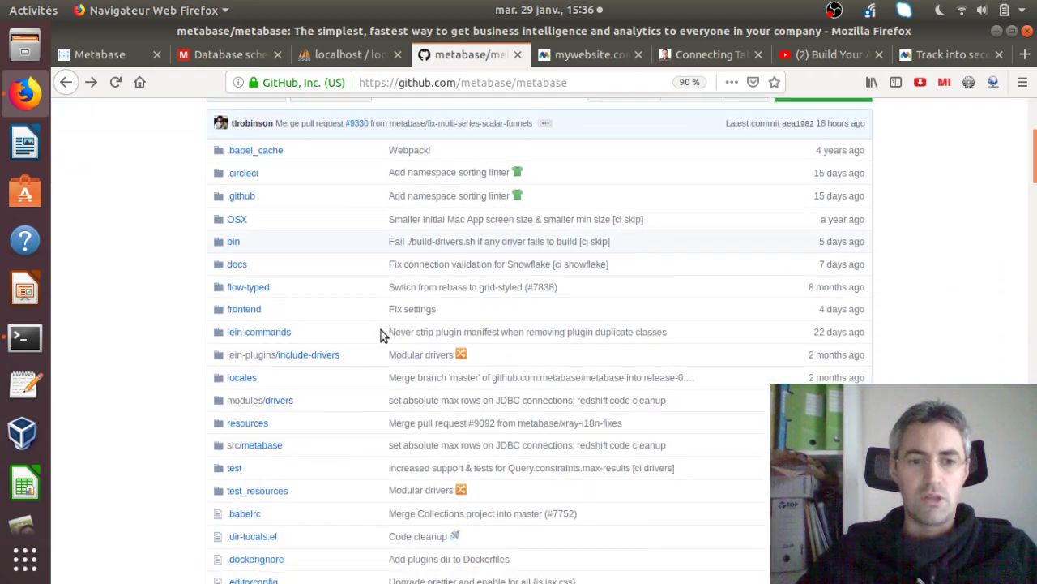
scroll(381, 333, "down", 10)
scroll(381, 332, "down", 7)
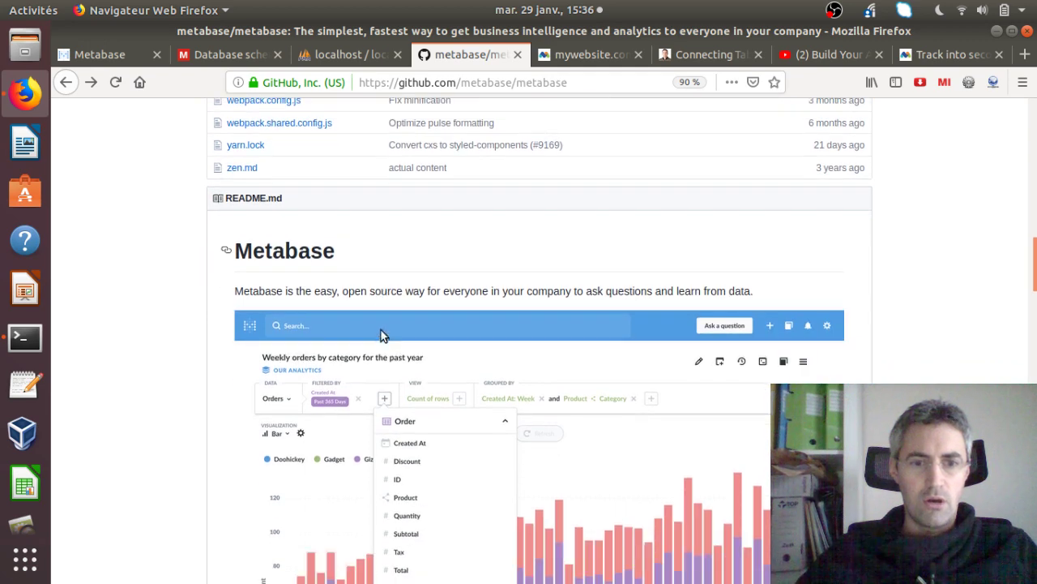
scroll(381, 333, "down", 5)
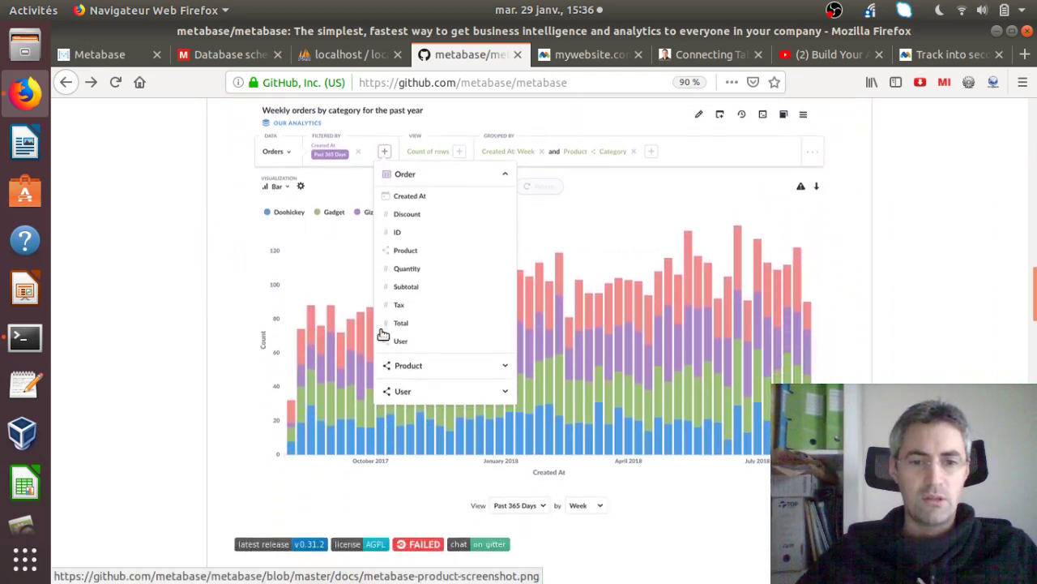
scroll(383, 335, "down", 3)
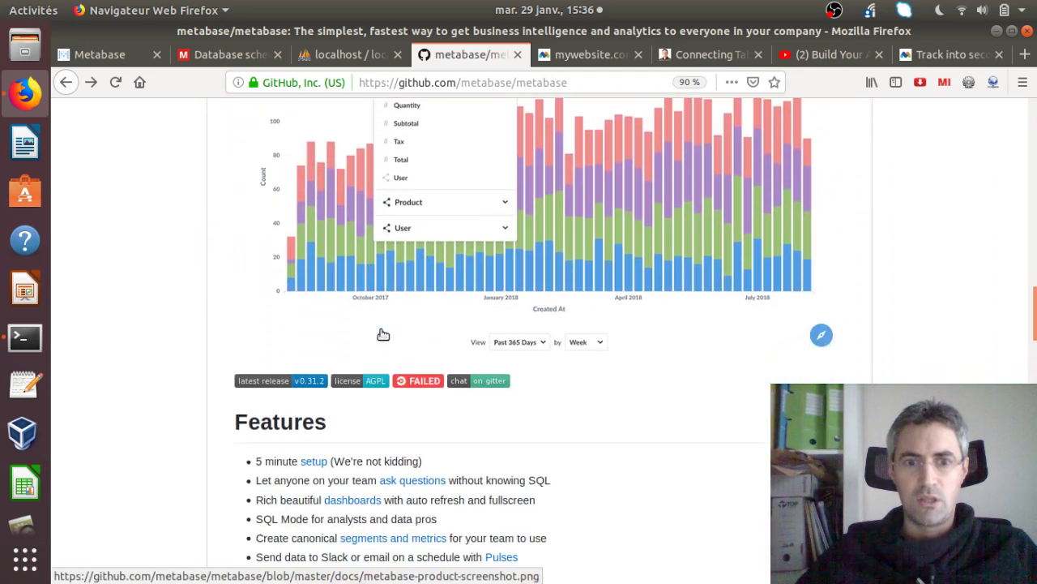
scroll(382, 335, "down", 4)
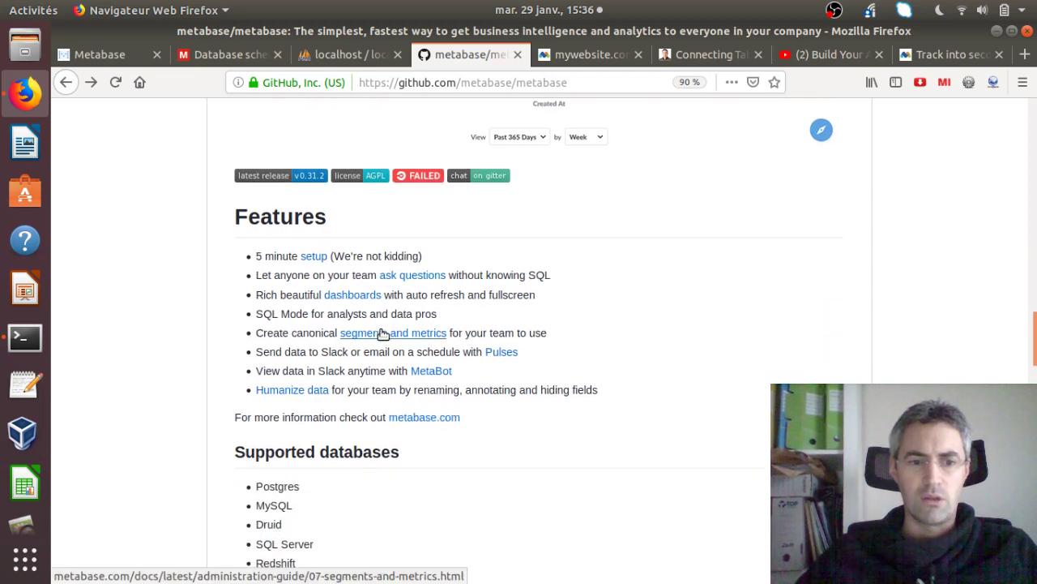
scroll(383, 333, "down", 6)
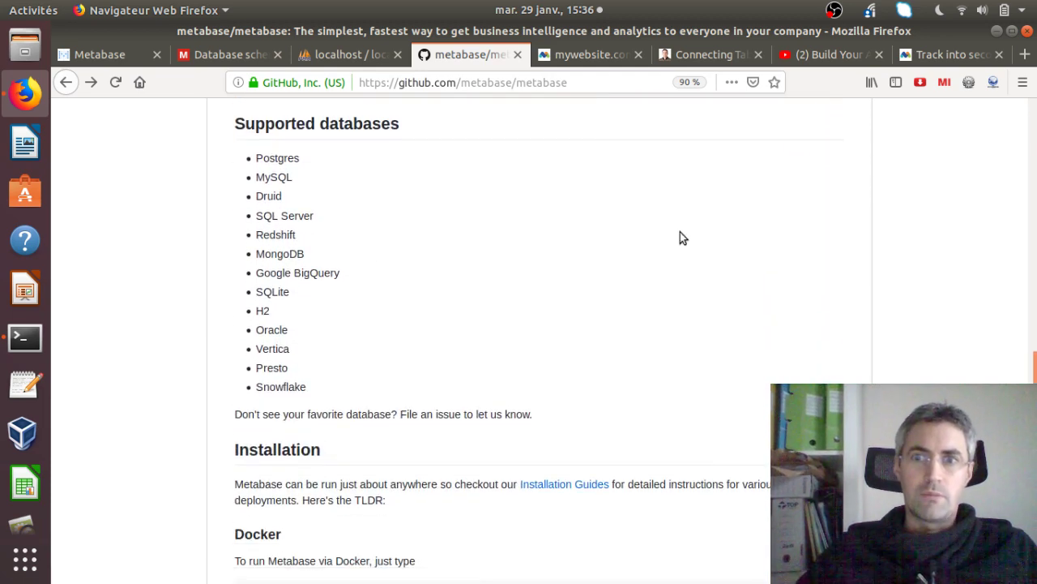
Review the Metabase YouTube tutorial page, the local Metabase home page, the Matomo dashboard and the README's supported databases list
left_click(808, 65)
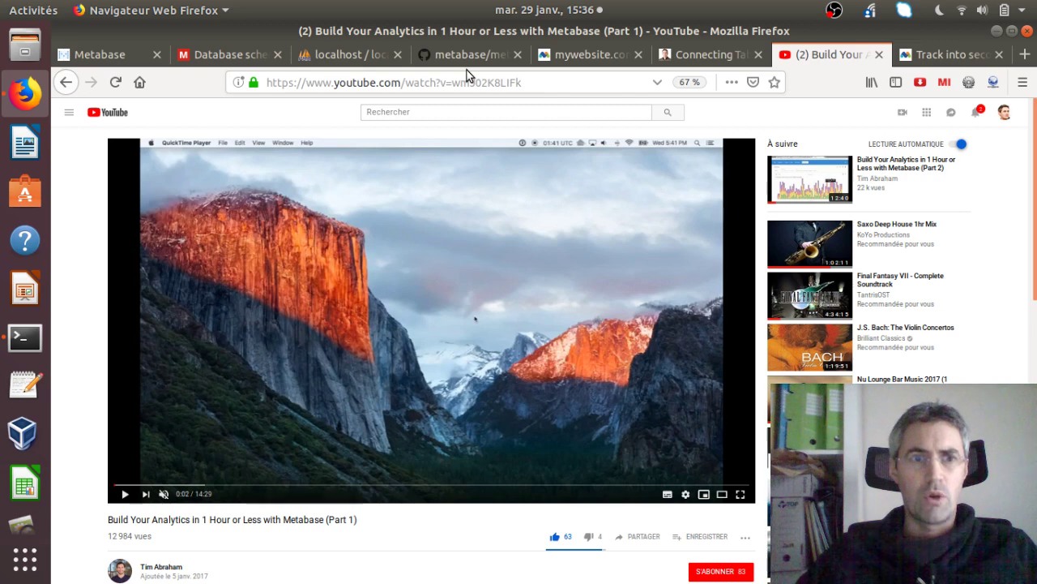
left_click(114, 65)
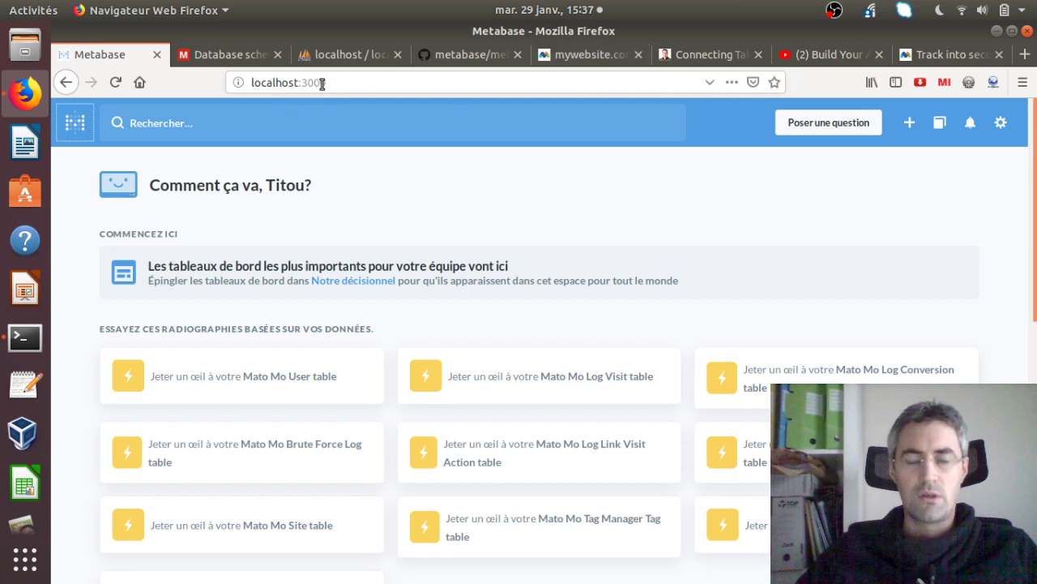
left_click(600, 57)
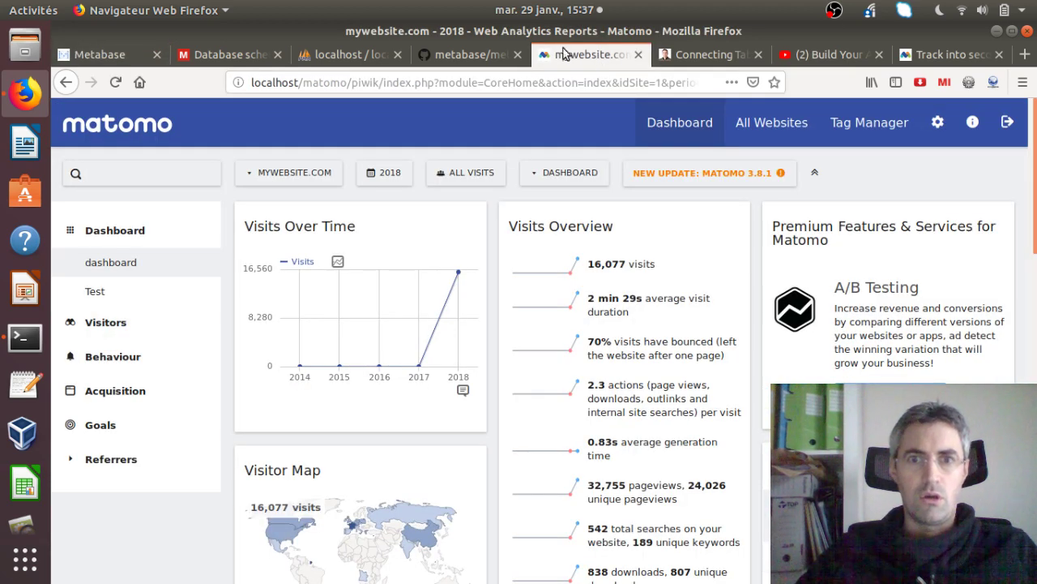
left_click(473, 57)
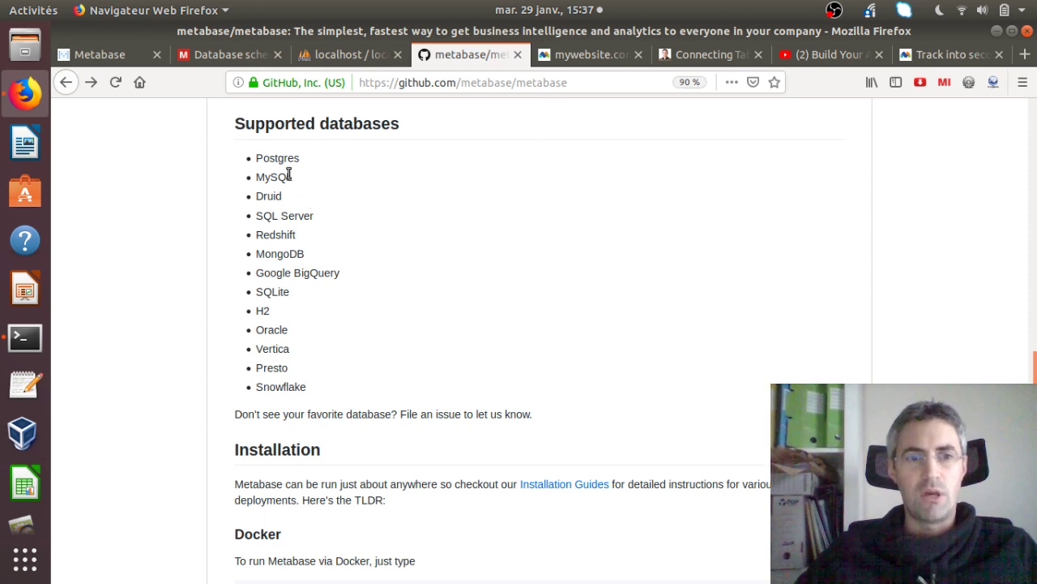
Highlight MySQL in the supported databases list, view the matomo database tables in phpMyAdmin, and return to the Metabase home page
left_click_drag(294, 178, 256, 177)
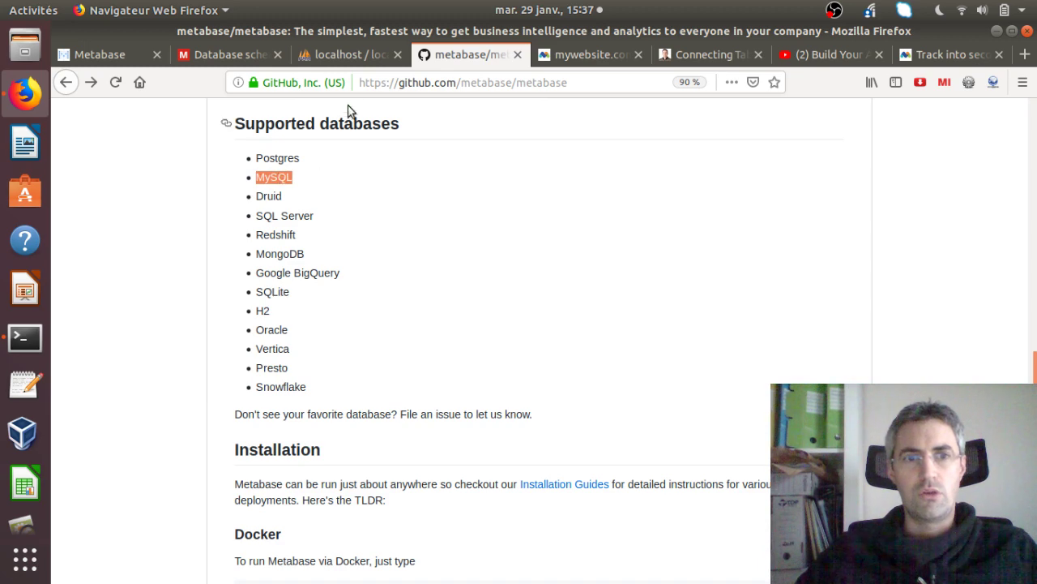
left_click(345, 53)
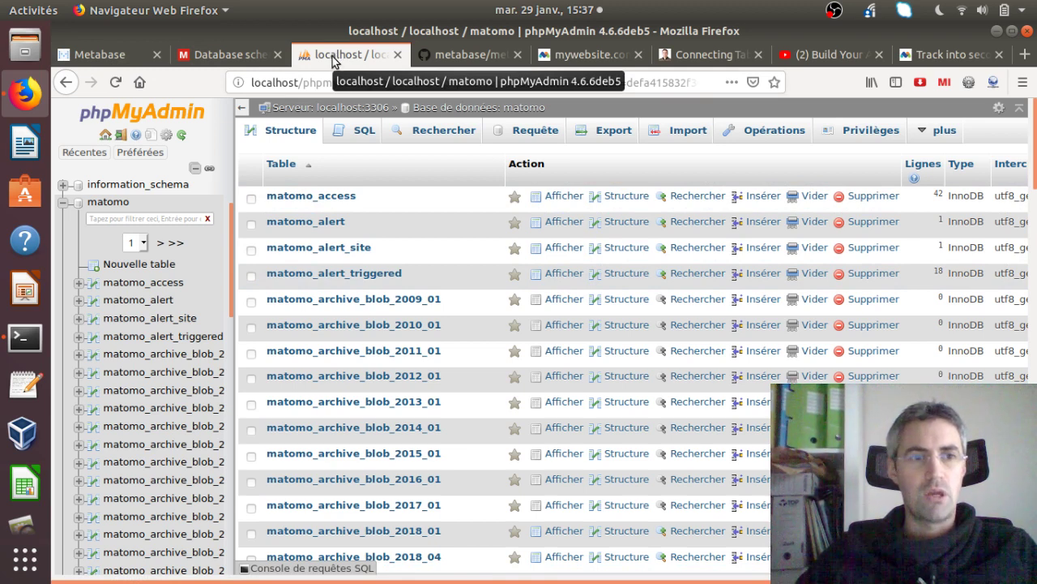
left_click(99, 53)
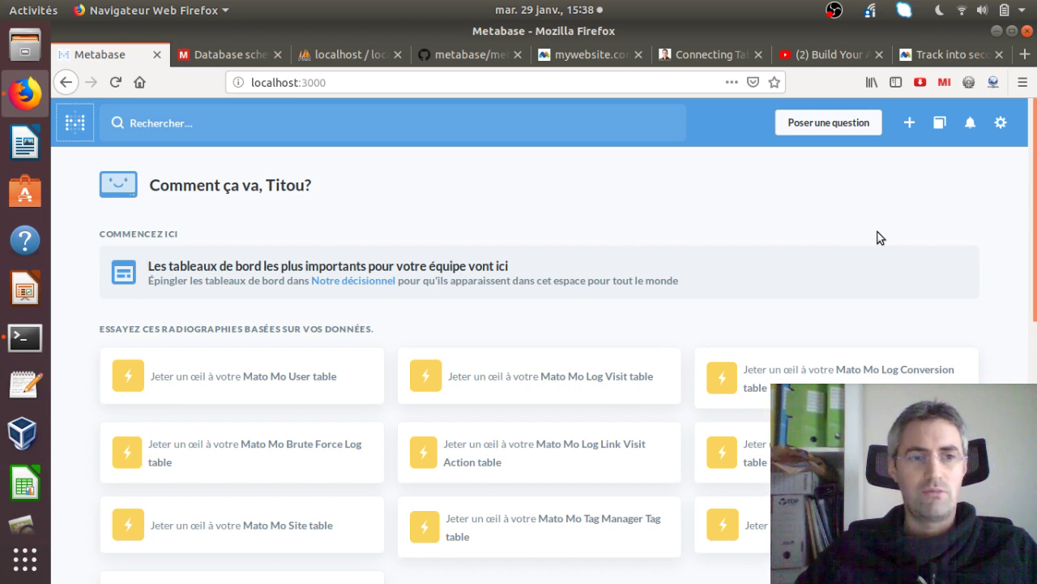
Open the general settings in Metabase's administration area
left_click(1001, 124)
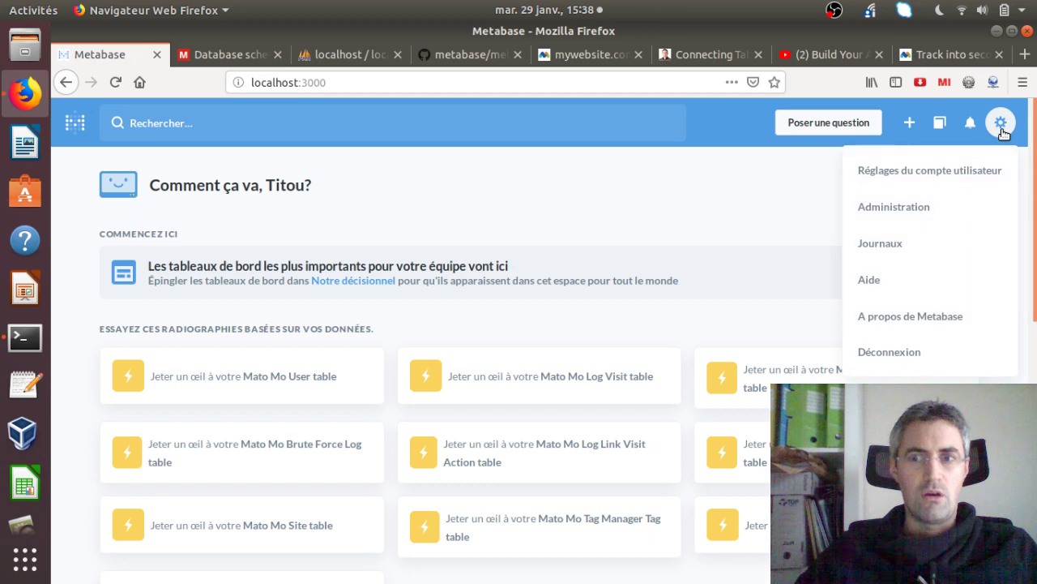
left_click(916, 212)
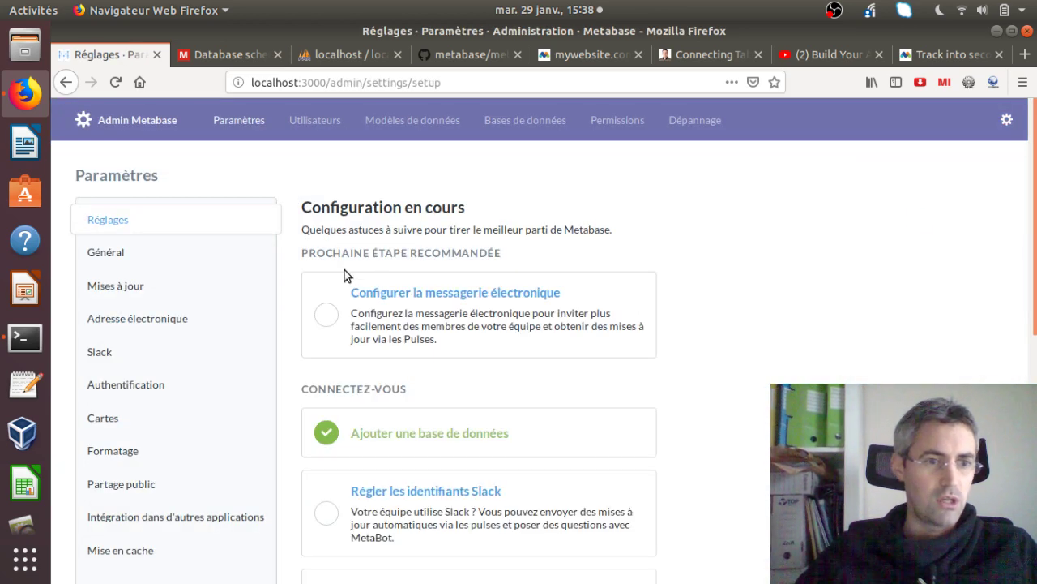
left_click(166, 245)
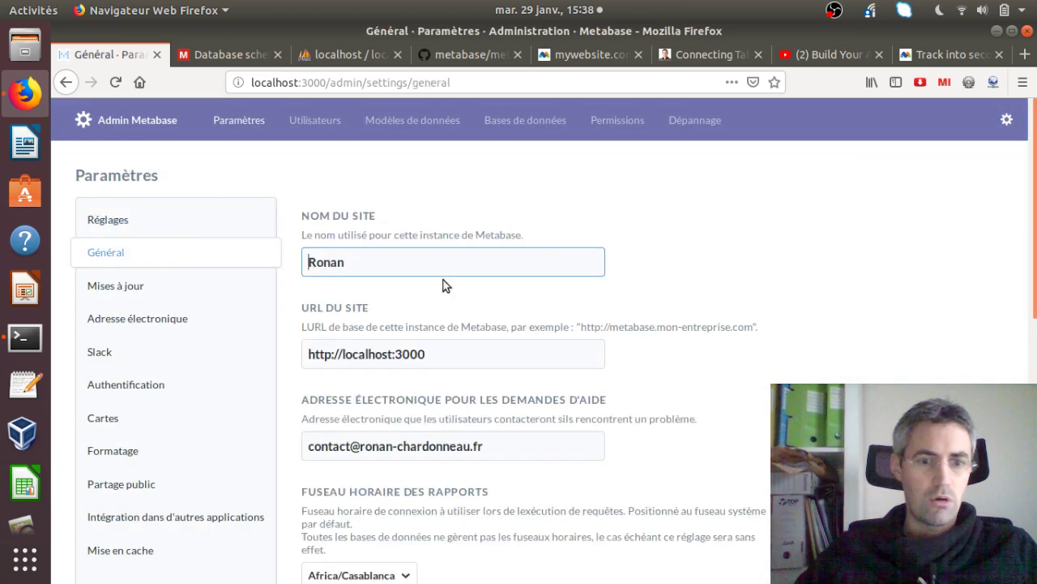
Try to set the instance's default language to English, and return to the Metabase home page
left_click_drag(1035, 197, 1034, 395)
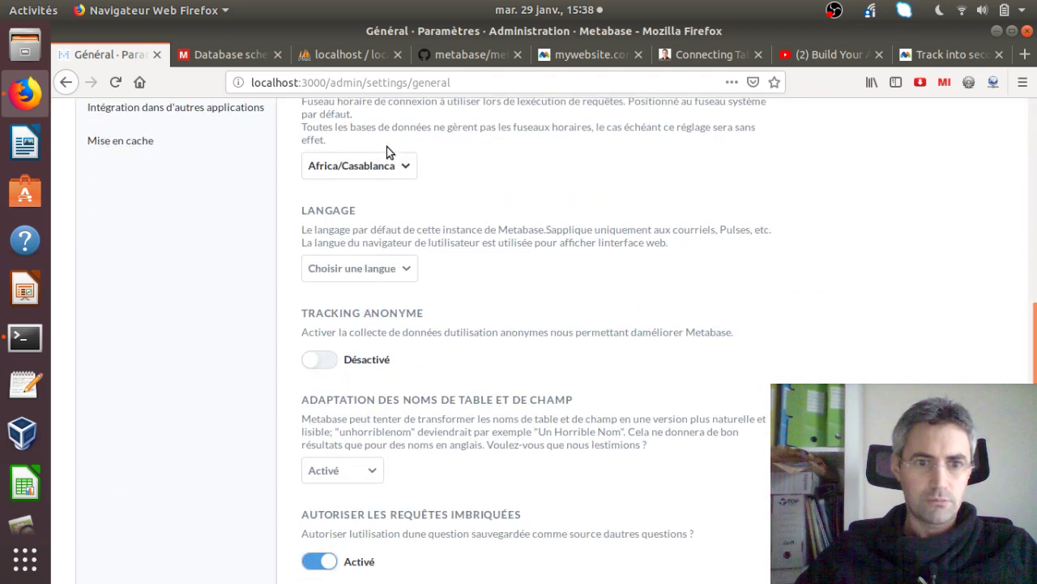
left_click(363, 268)
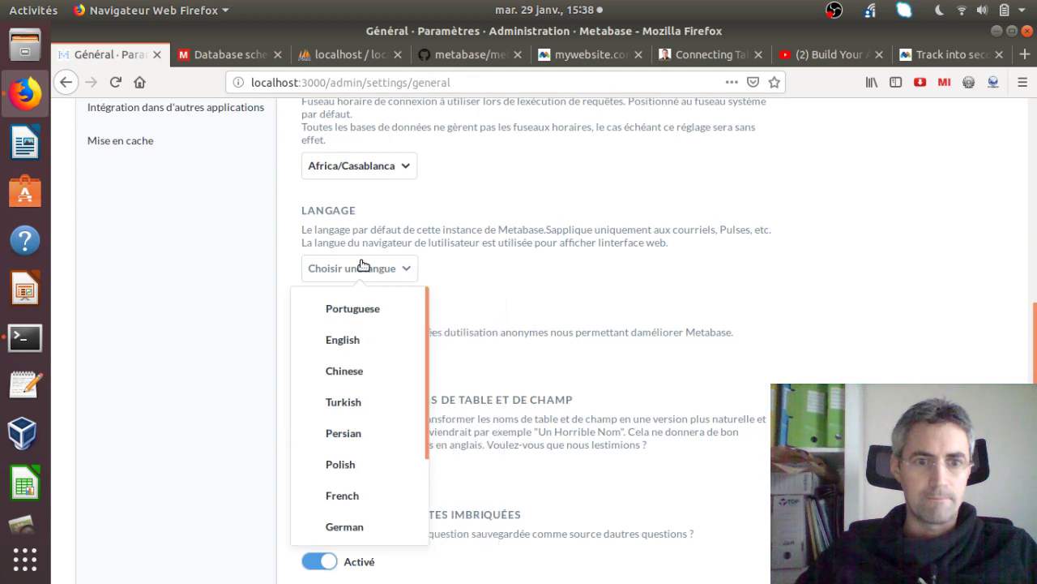
left_click(343, 352)
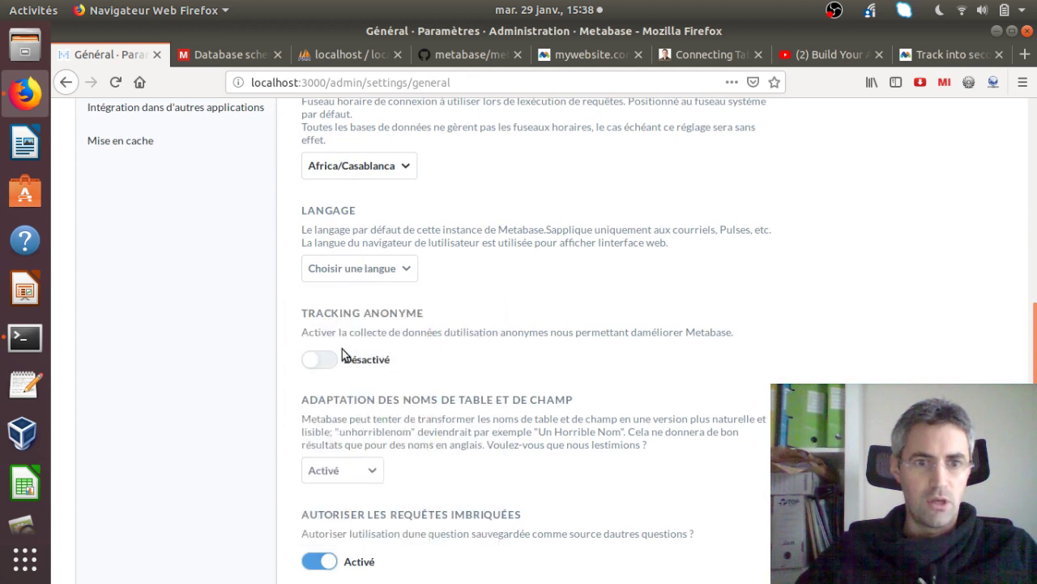
left_click(366, 275)
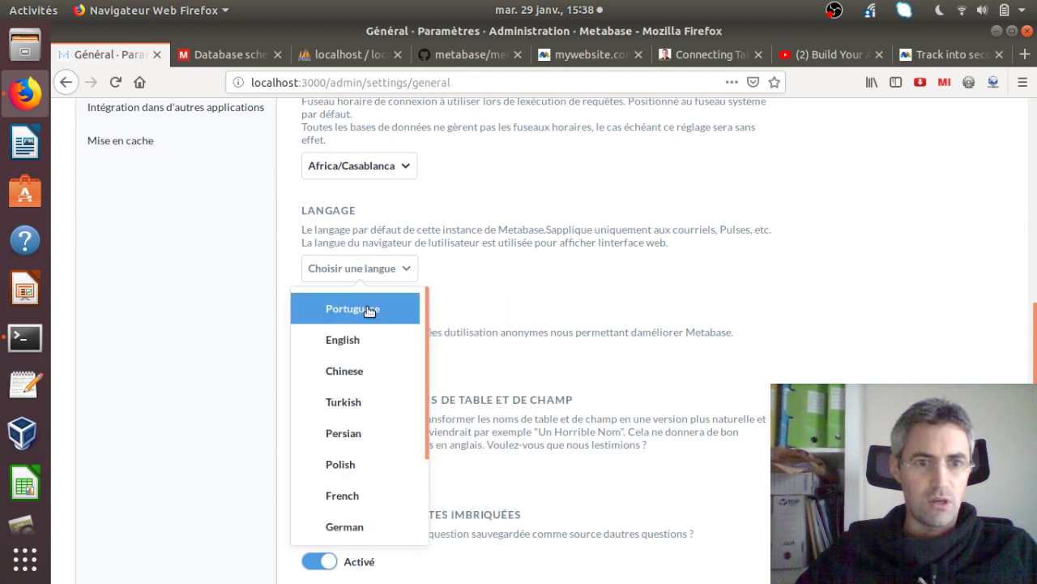
left_click(347, 349)
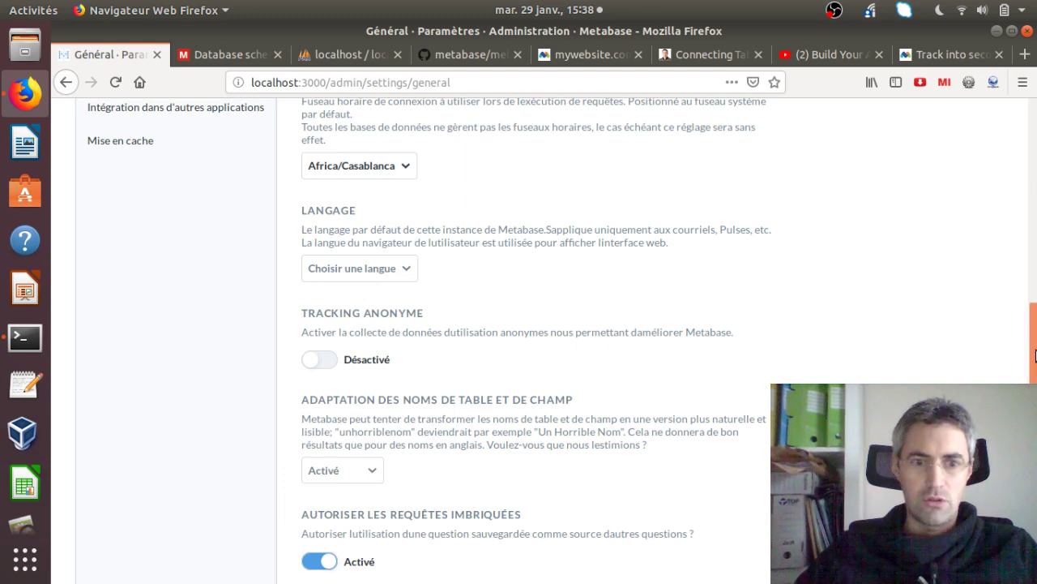
left_click_drag(1036, 354, 1007, 121)
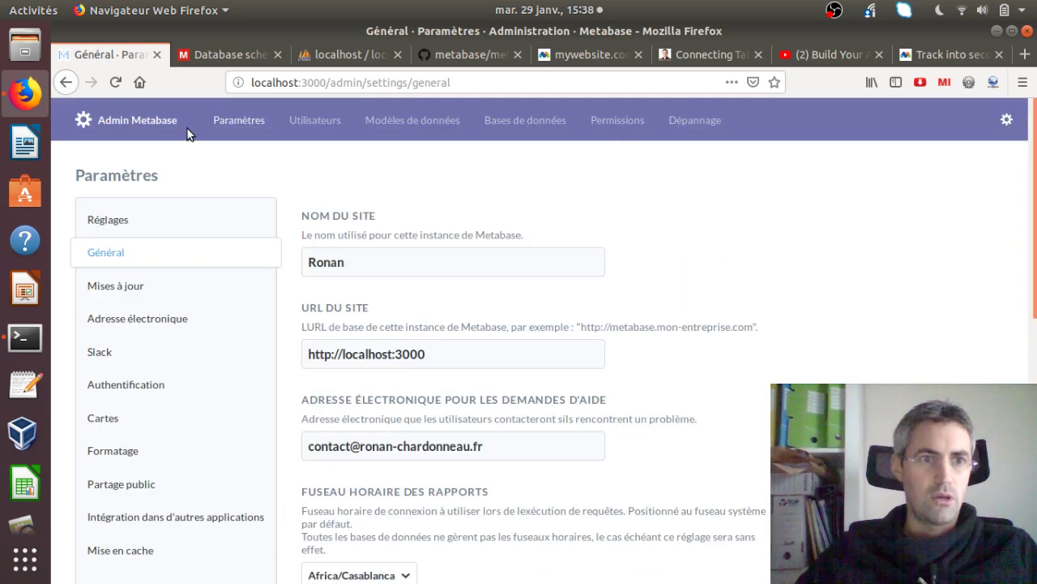
left_click(64, 83)
left_click(65, 82)
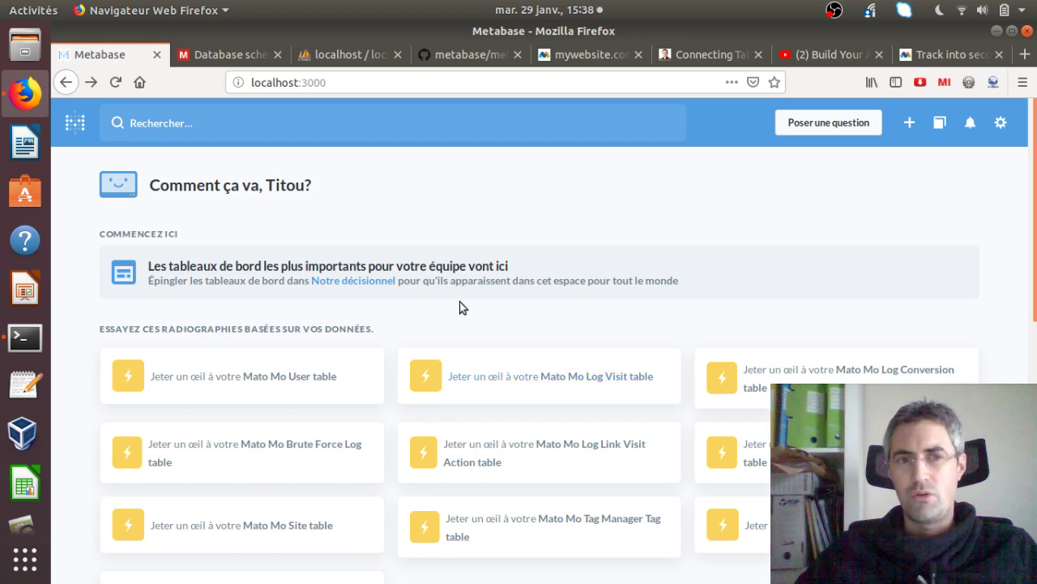
Compare the matomo tables in phpMyAdmin with the suggested table X-rays on the Metabase home page
left_click(344, 56)
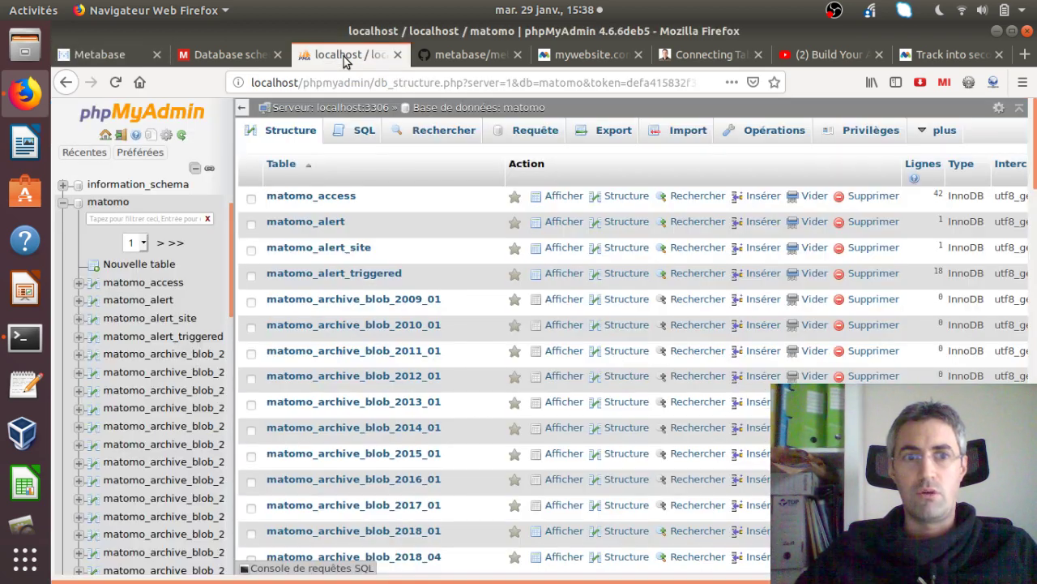
left_click(100, 50)
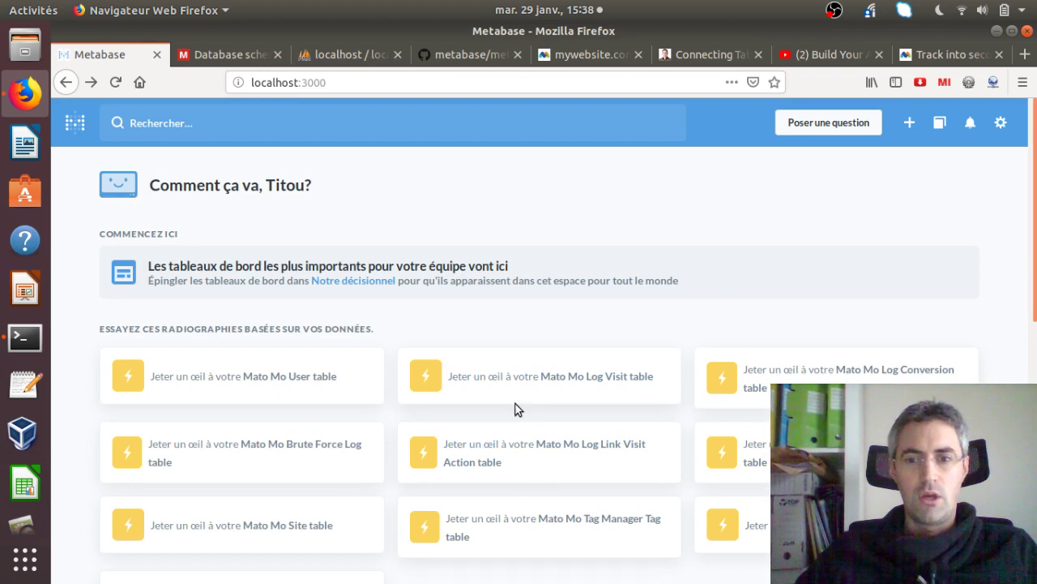
scroll(812, 371, "down", 5)
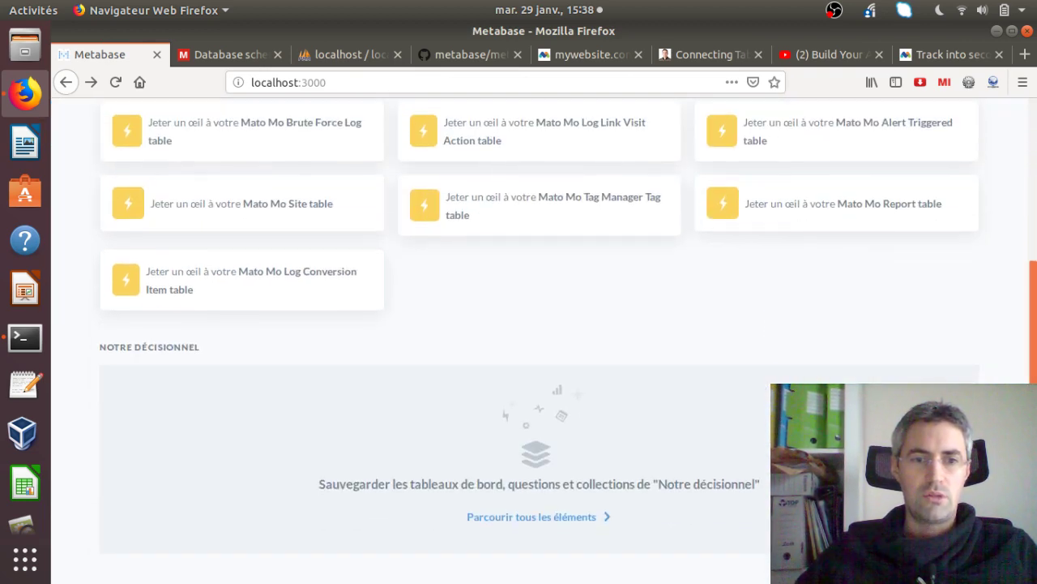
scroll(600, 324, "up", 6)
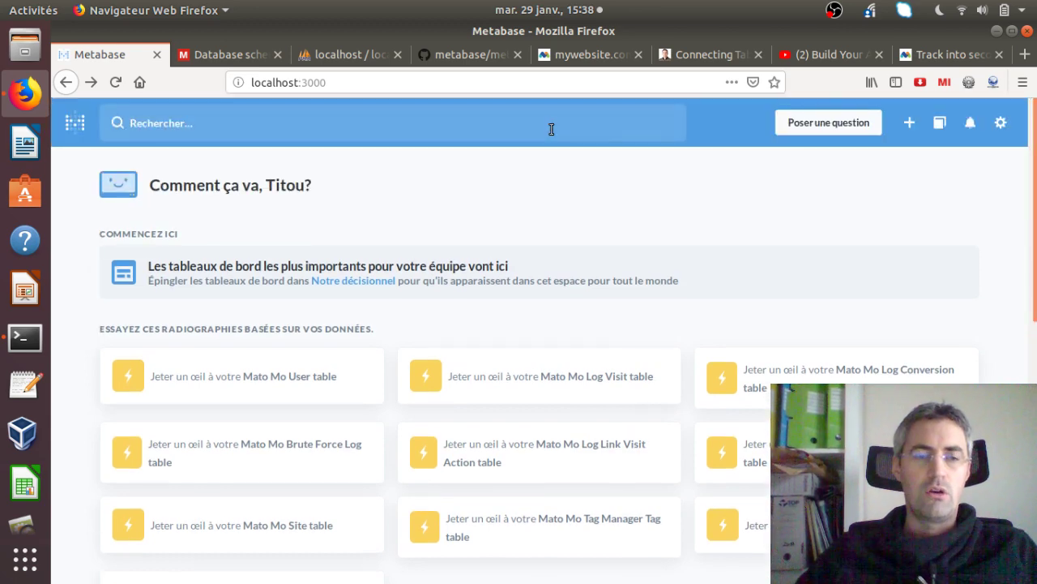
Review Matomo's Database schema guide through the Visits section and the Metabase YouTube tutorial page, ending on the Metabase home page
left_click(236, 54)
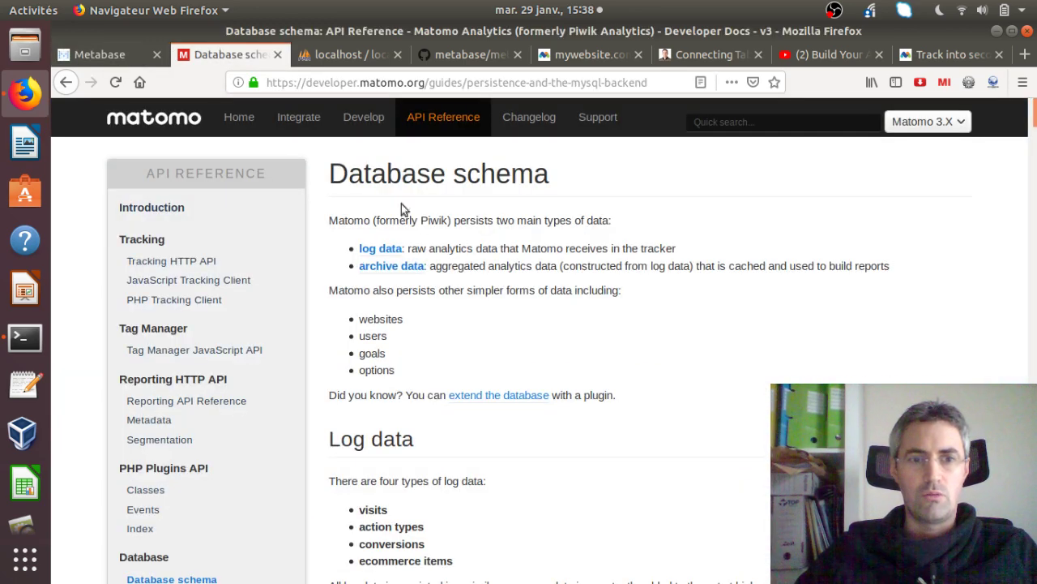
left_click_drag(332, 172, 576, 172)
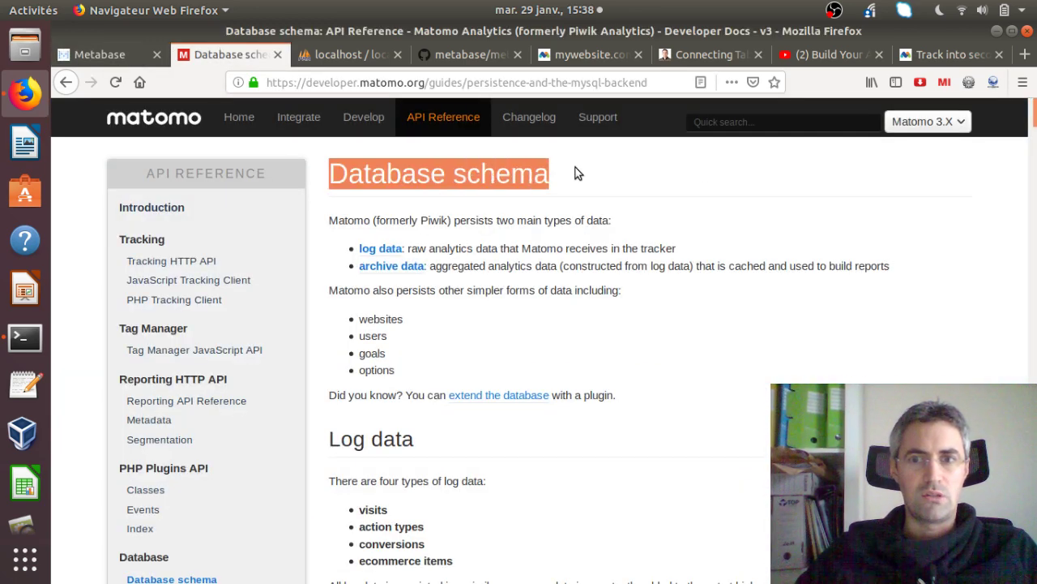
left_click_drag(1034, 121, 1035, 159)
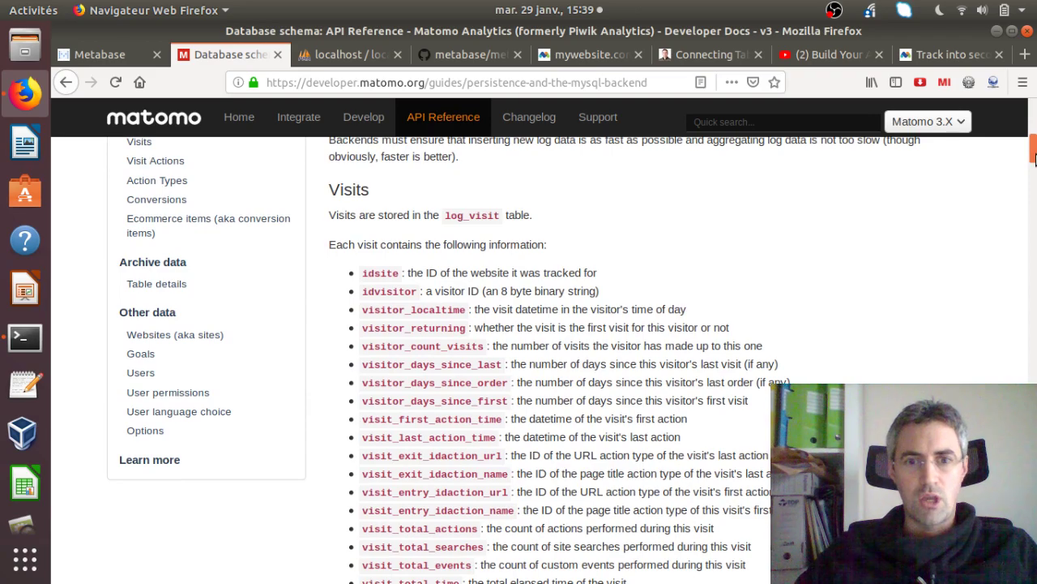
left_click_drag(1034, 159, 1035, 107)
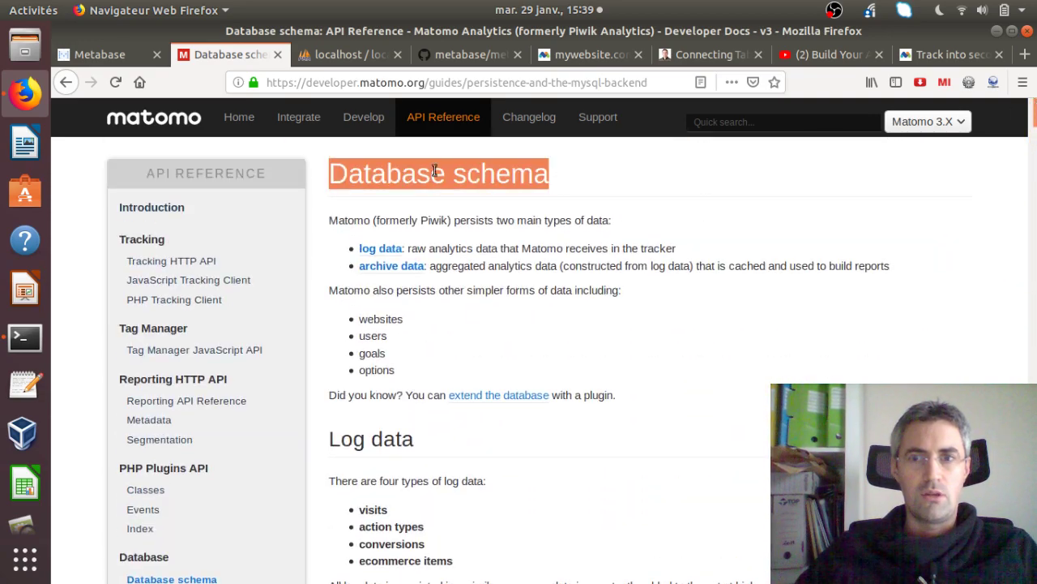
left_click(783, 55)
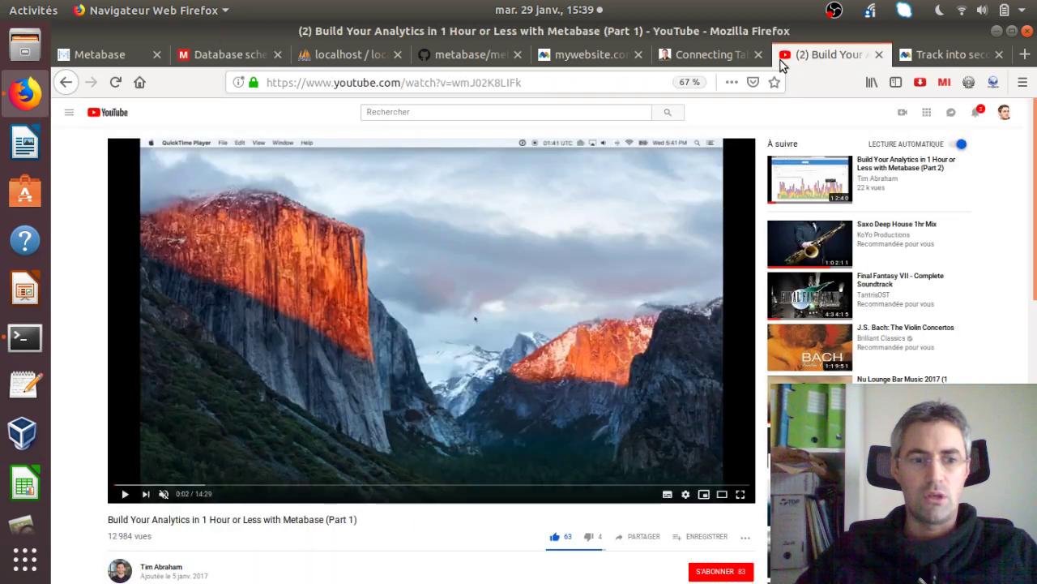
left_click(107, 56)
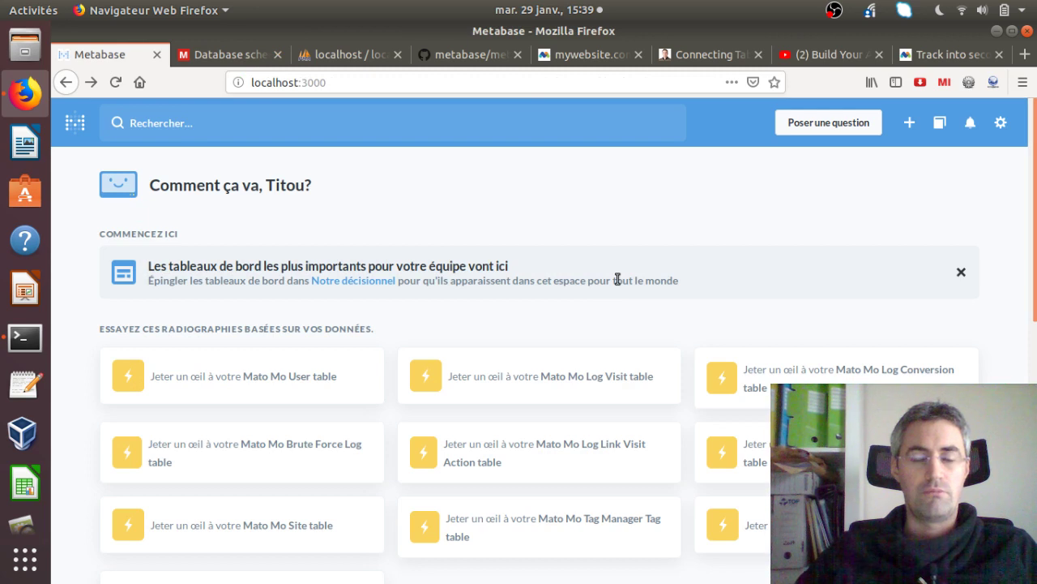
Start a new custom question with the Matomo database as its data source, and examine its list of tables
left_click(807, 125)
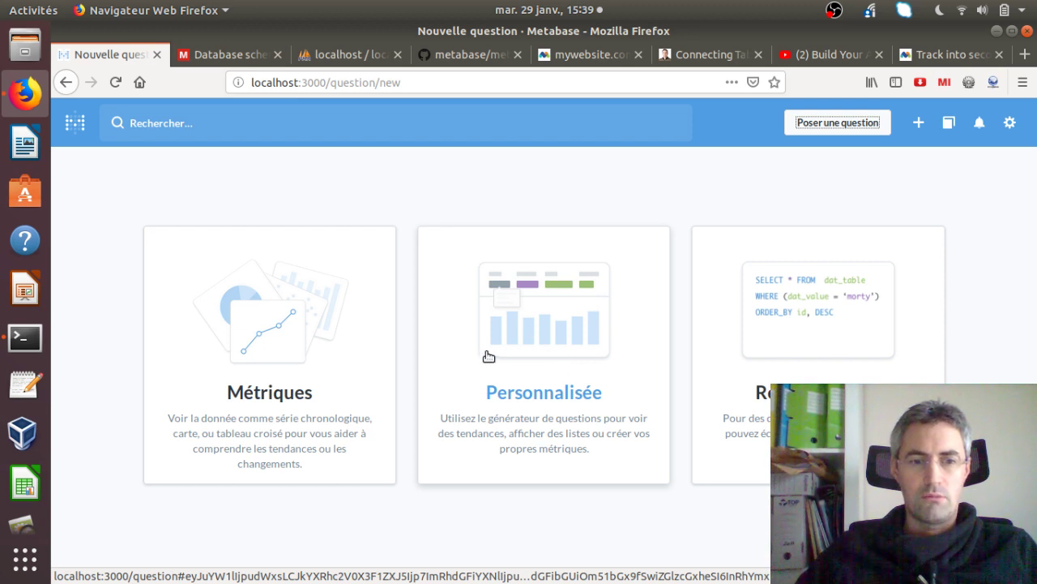
left_click(529, 359)
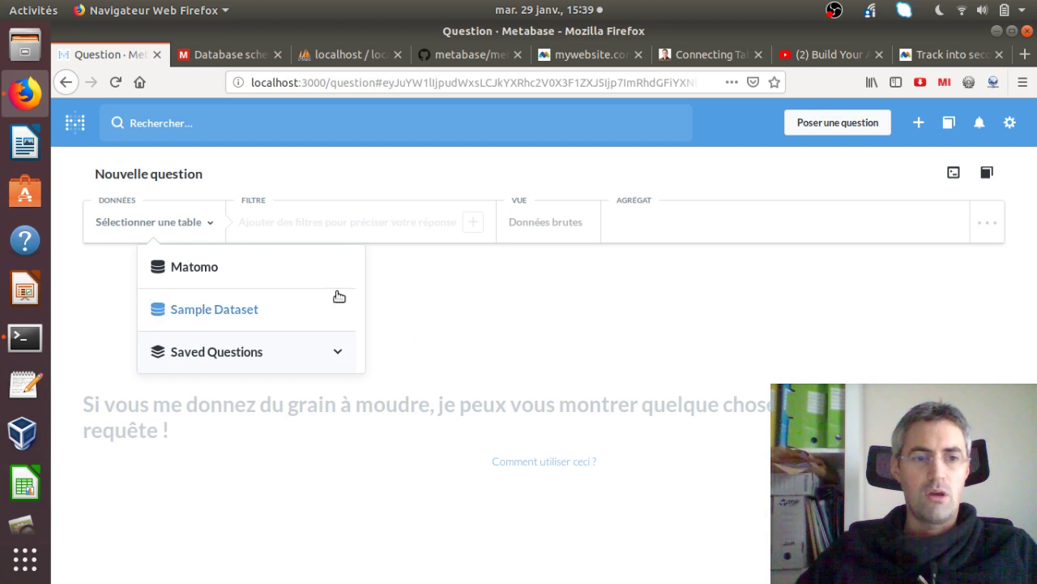
left_click(202, 268)
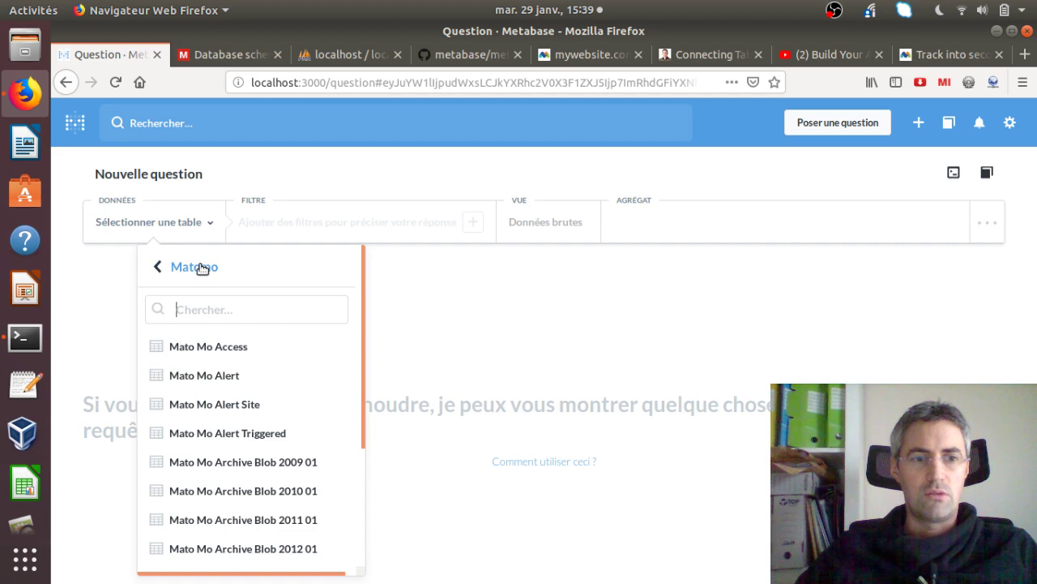
left_click(322, 64)
left_click(119, 65)
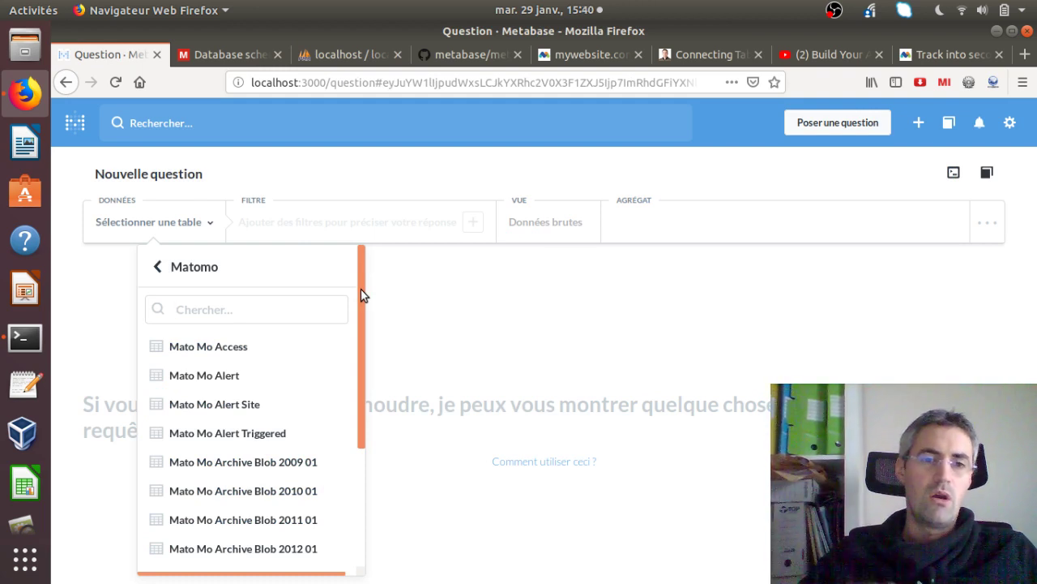
mouse_move(360, 288)
left_mouse_down()
mouse_move(360, 358)
mouse_move(362, 273)
left_mouse_up()
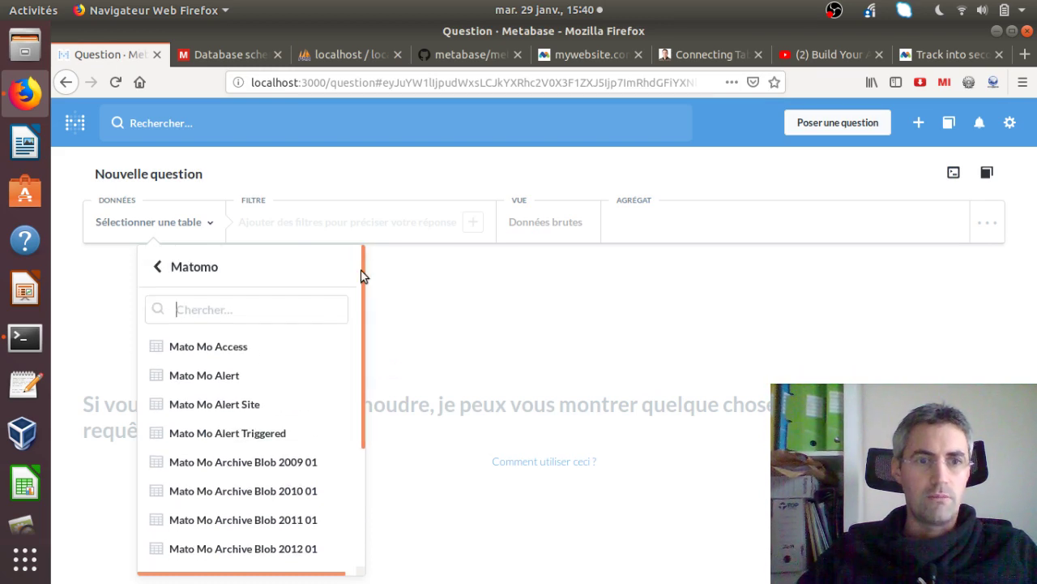
Search Matomo's Database schema guide for "log_"
left_click(237, 60)
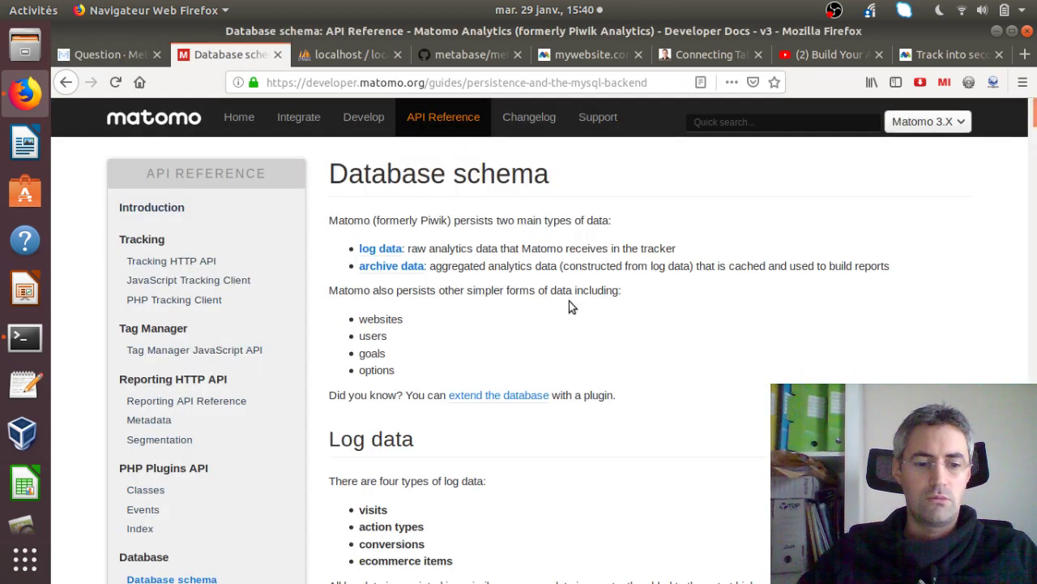
key("ctrl+f")
type("log")
key("Return")
type("vis")
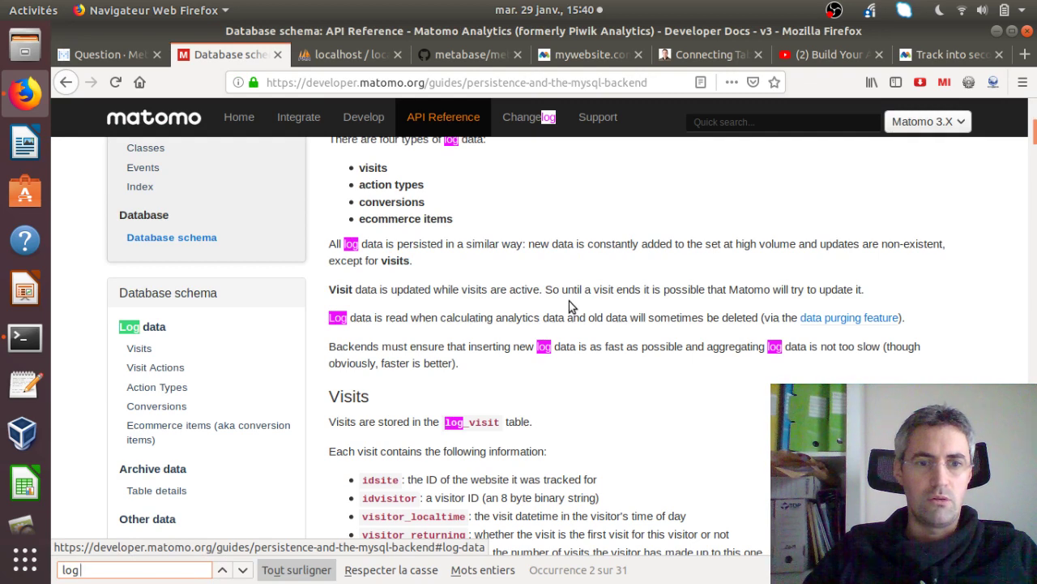
key("BackSpace")
key("BackSpace")
key("BackSpace")
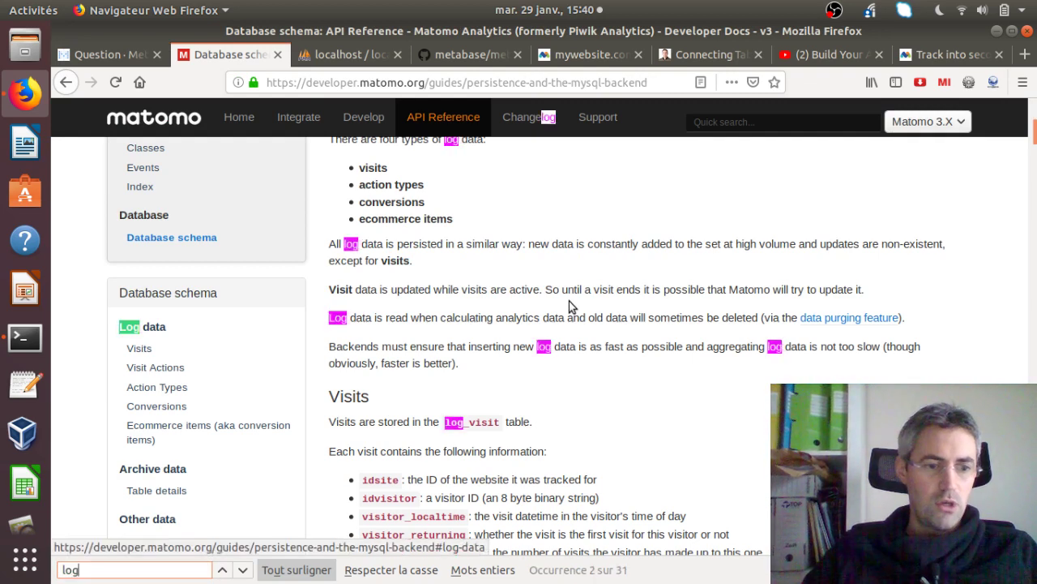
type("_")
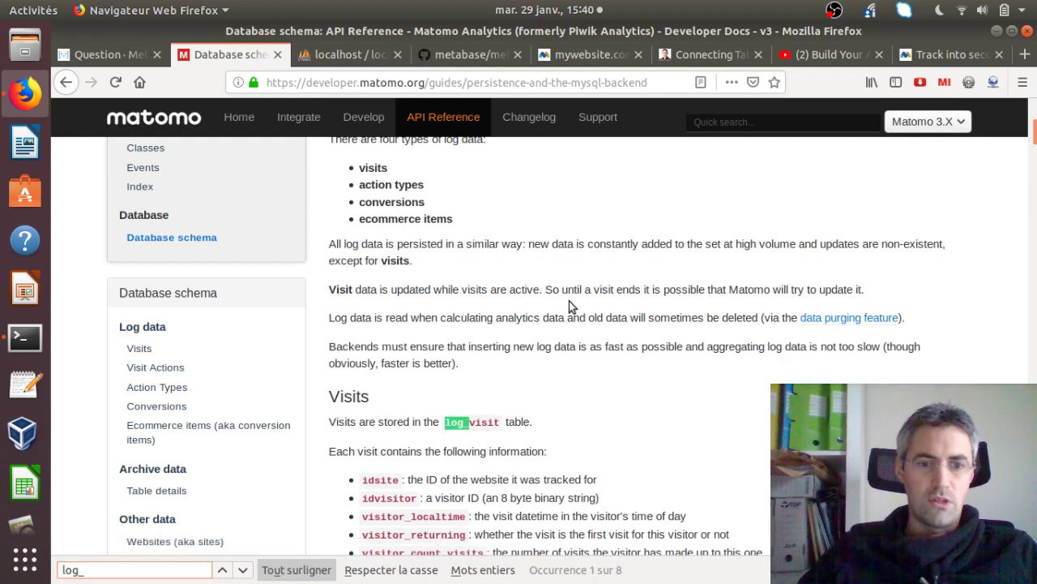
Read the Visits section's description of the log_visit table and its fields
scroll(569, 306, "down", 5)
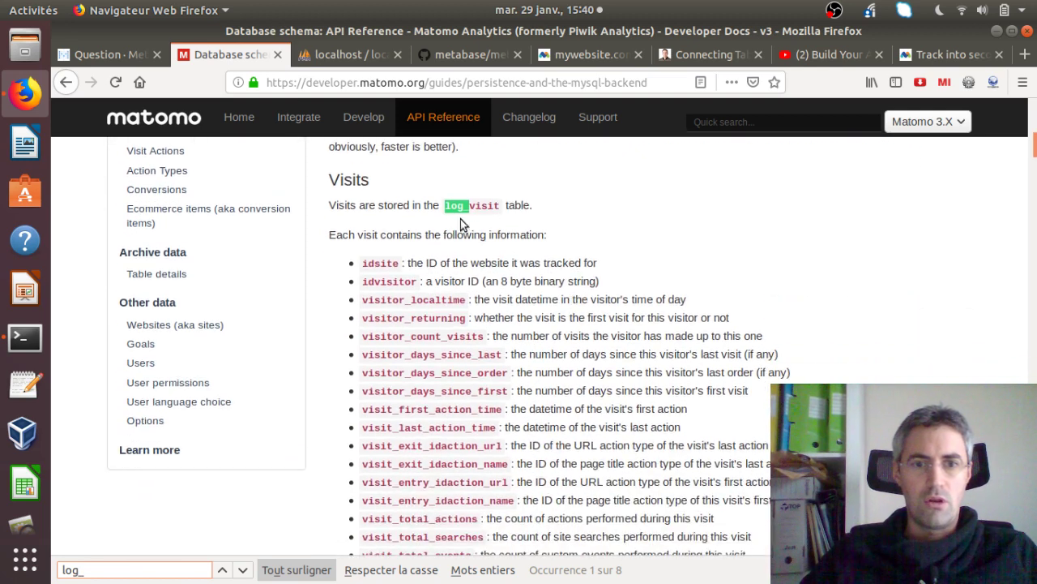
left_click(521, 194)
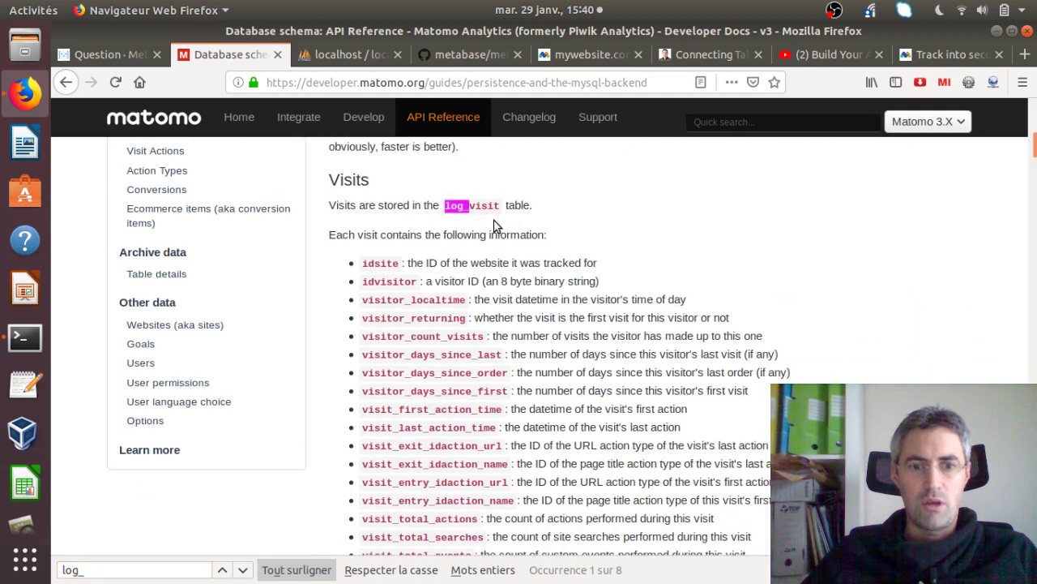
scroll(496, 225, "down", 4)
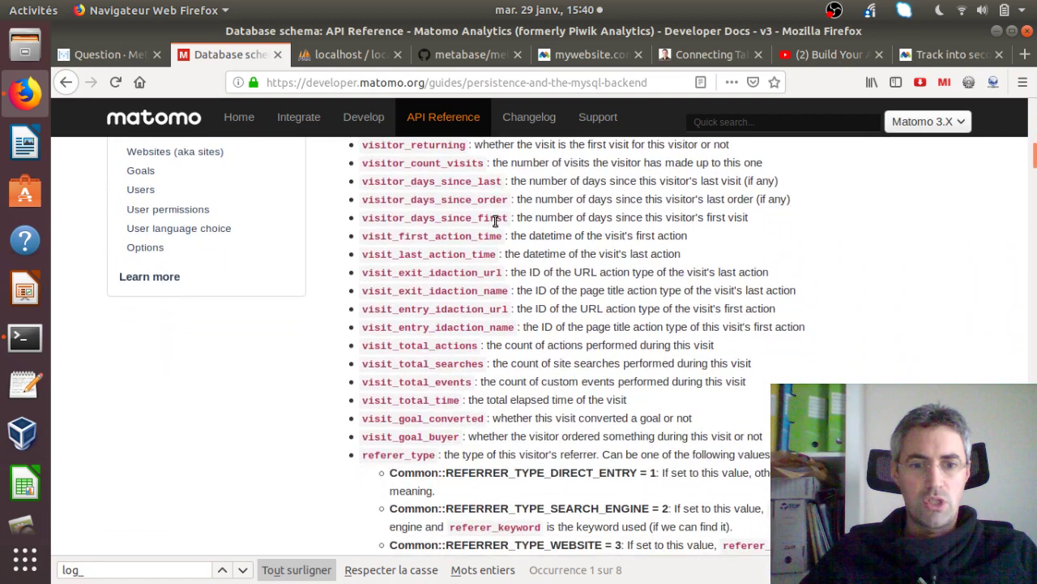
Examine the log_visit field descriptions in the schema guide, focusing on visit_first_action_time
scroll(496, 223, "up", 3)
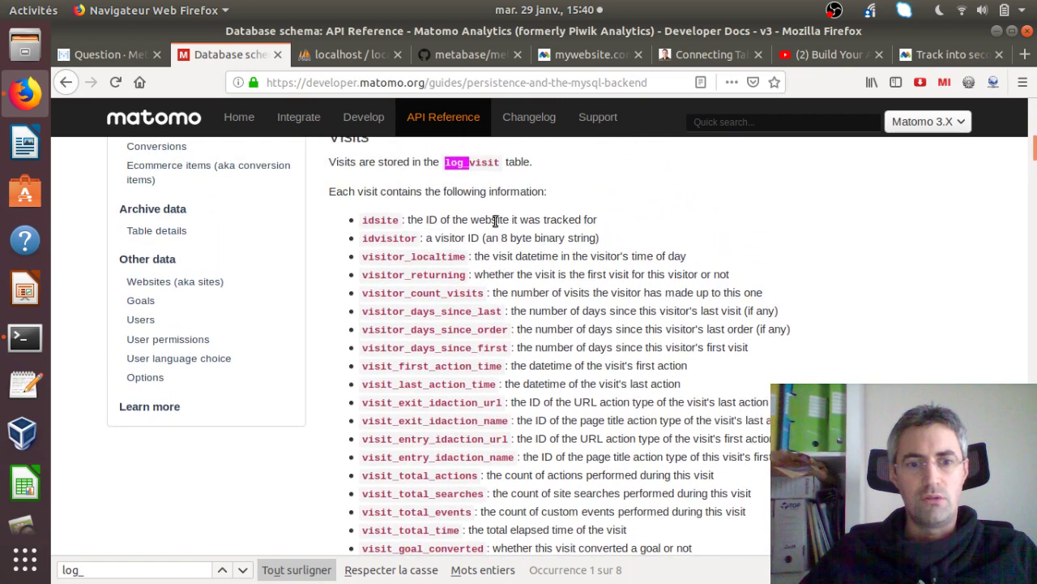
scroll(496, 224, "down", 1)
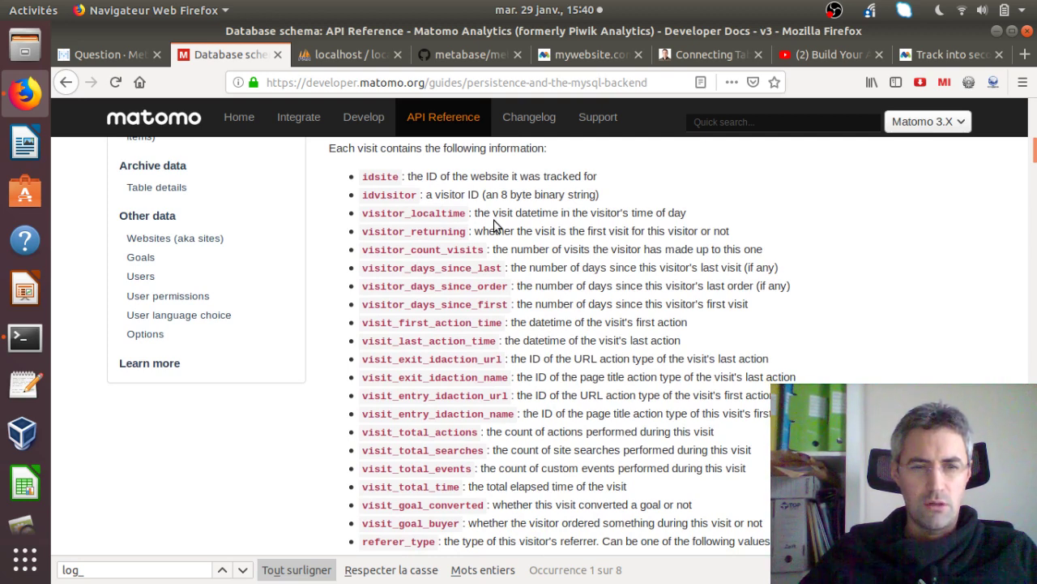
scroll(496, 223, "down", 9)
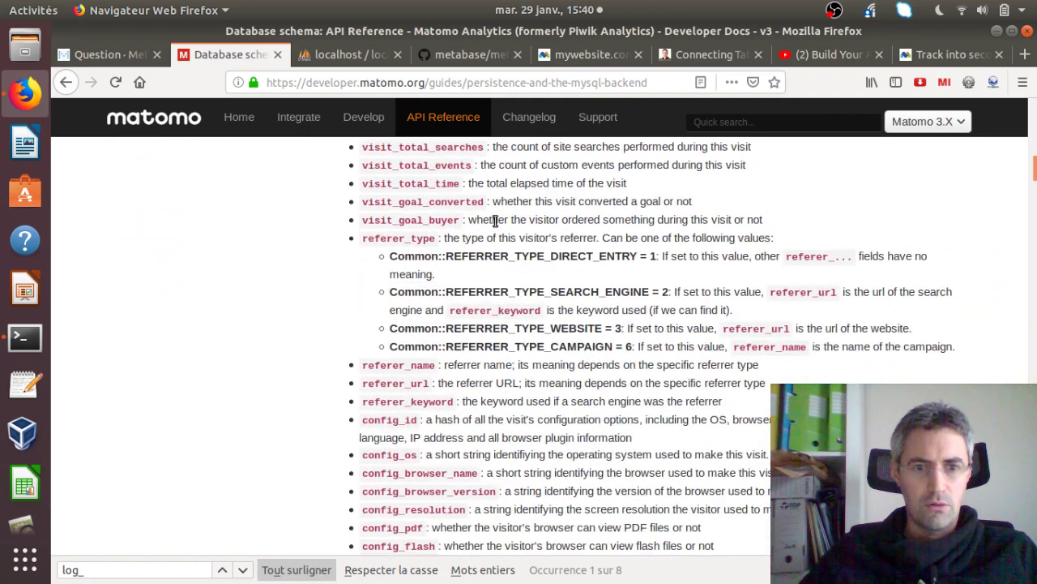
scroll(496, 224, "down", 17)
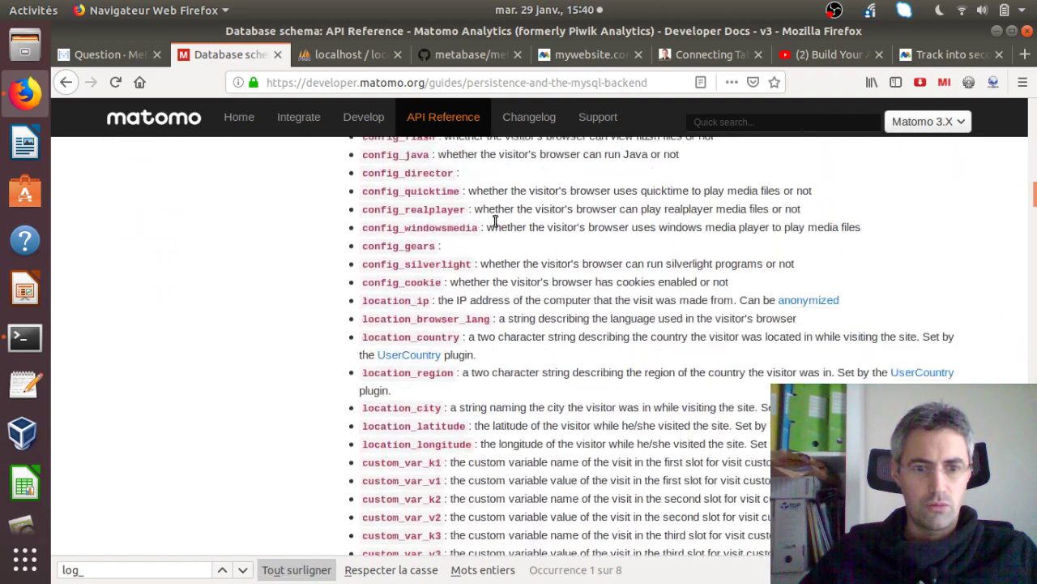
scroll(496, 222, "up", 9)
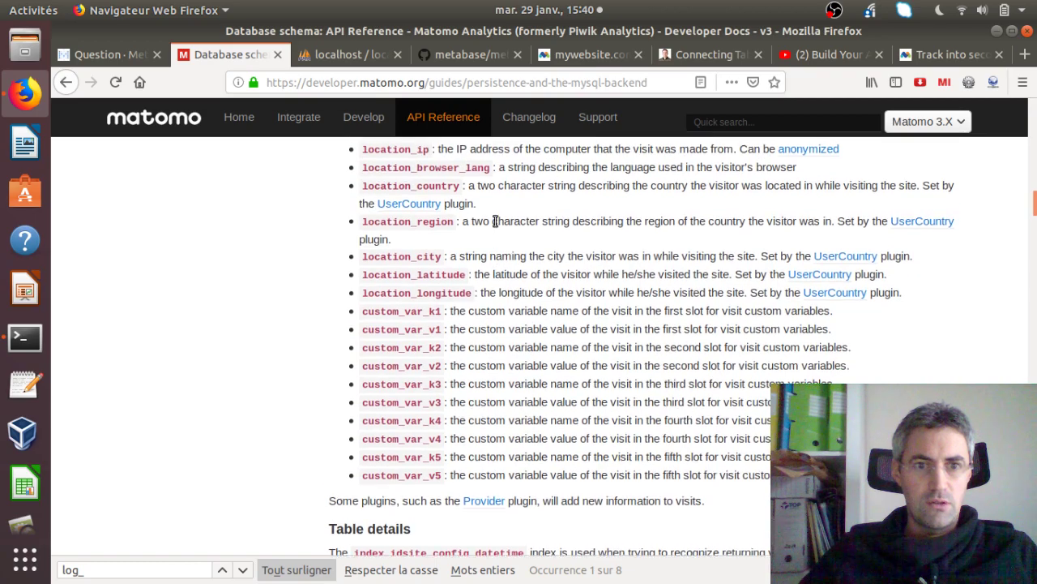
scroll(494, 222, "up", 13)
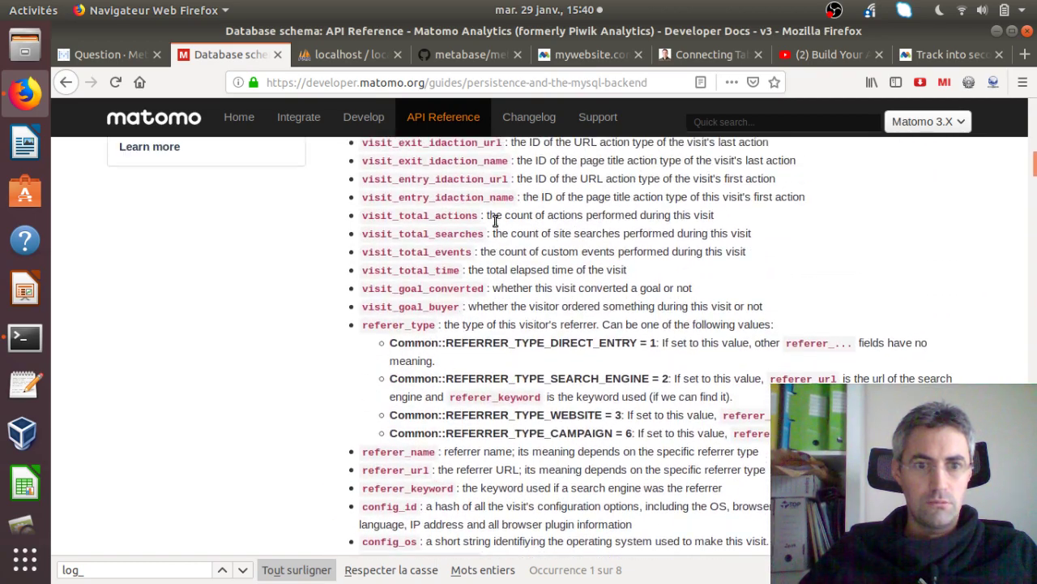
scroll(496, 224, "up", 2)
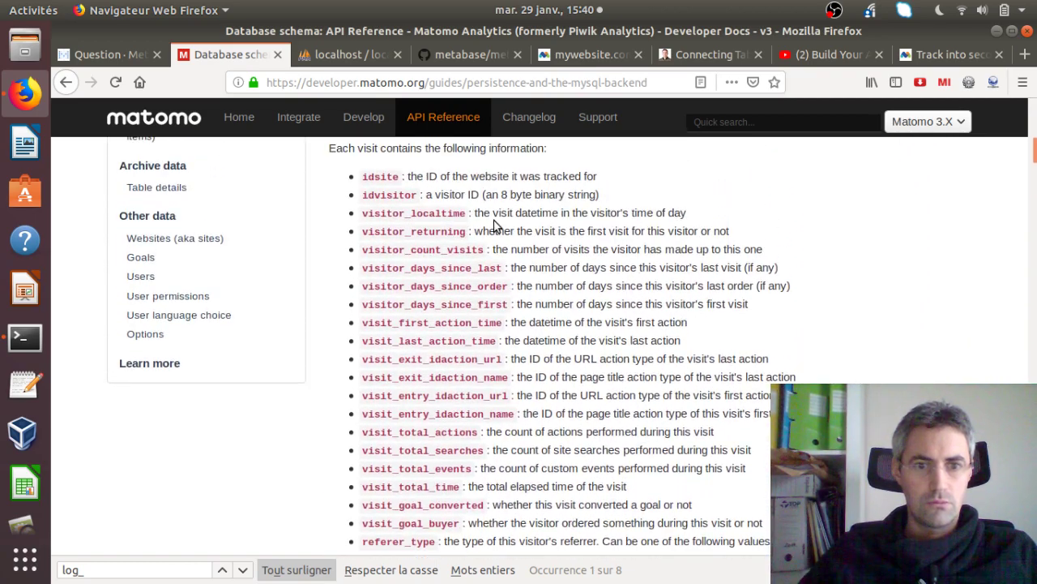
left_click_drag(396, 325, 498, 324)
left_click(418, 332)
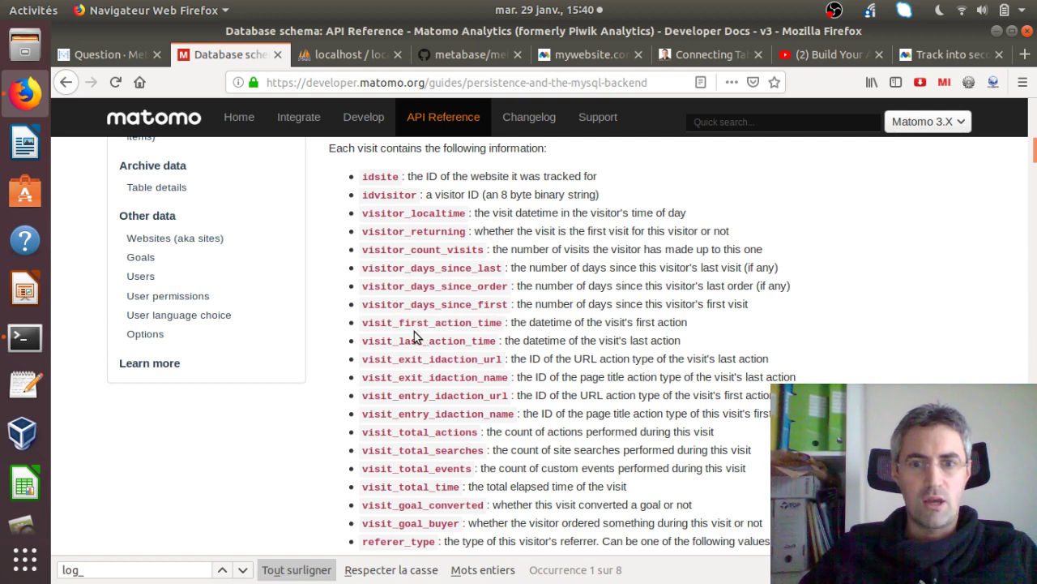
left_click_drag(364, 323, 501, 329)
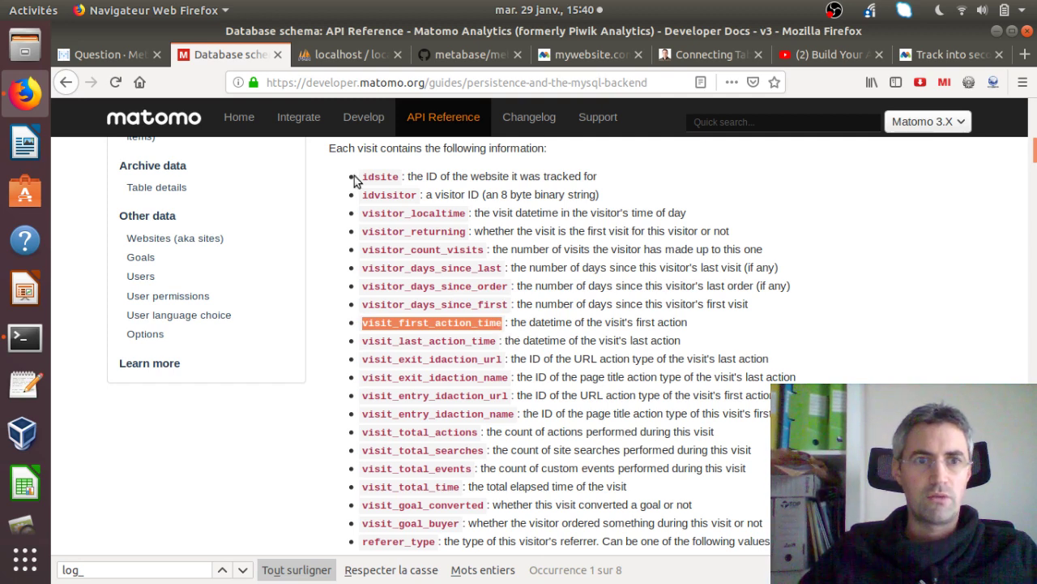
Return to the Metabase question, find tables matching "log", choose Mato Mo Log Visit and get its raw data
left_click(131, 59)
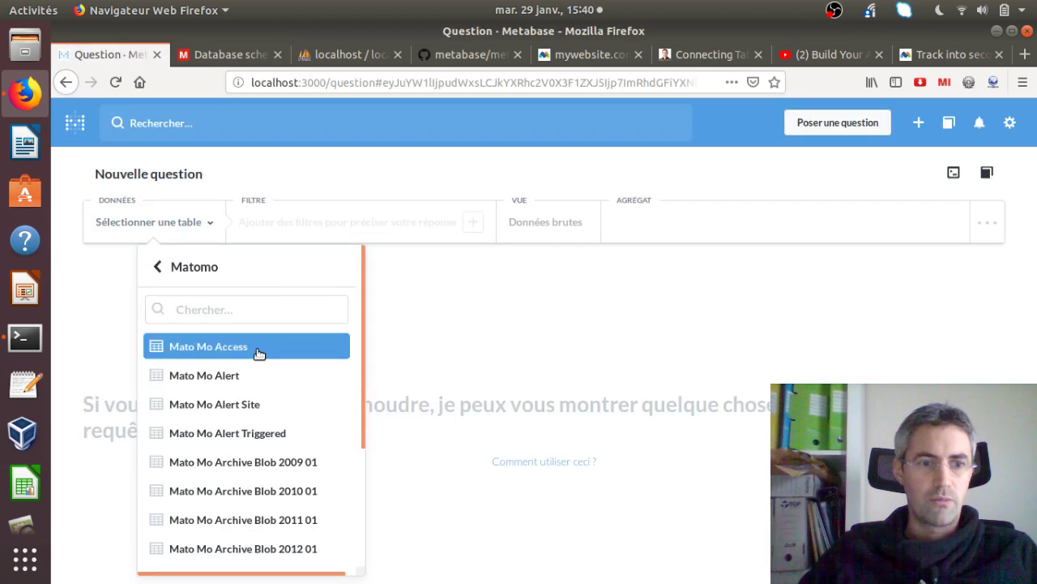
type("log")
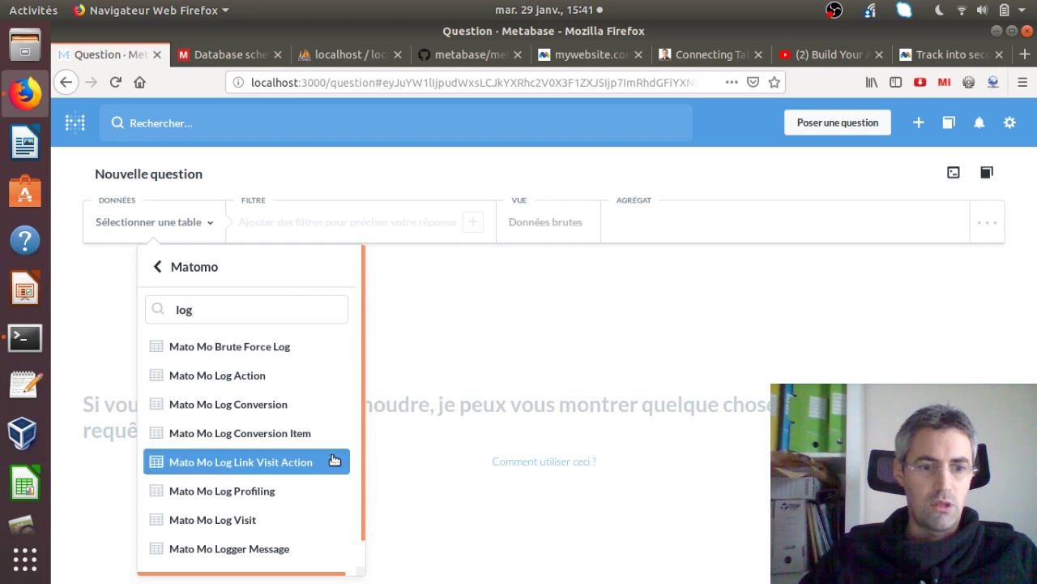
left_click(275, 525)
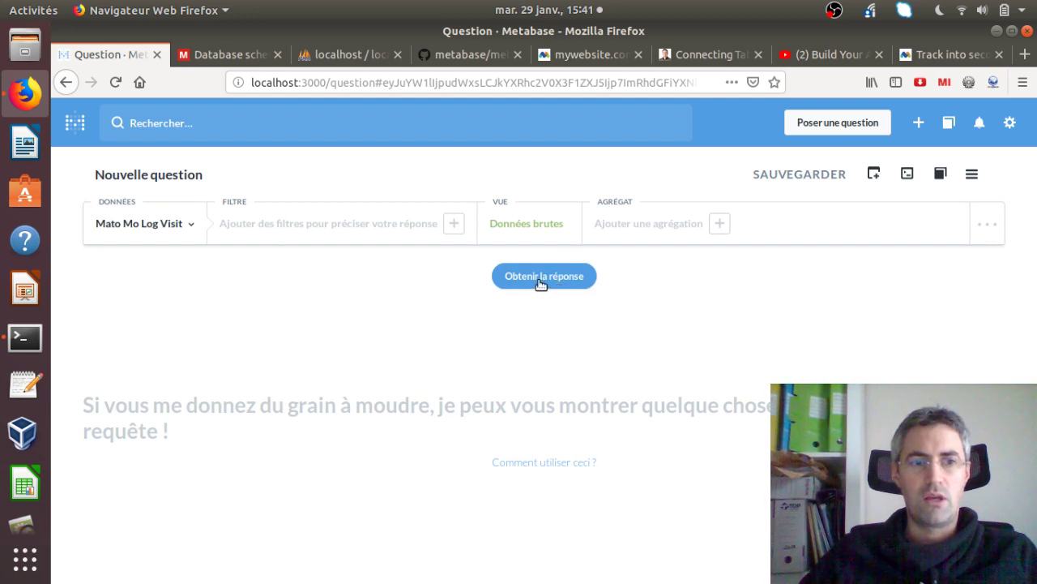
left_click(565, 279)
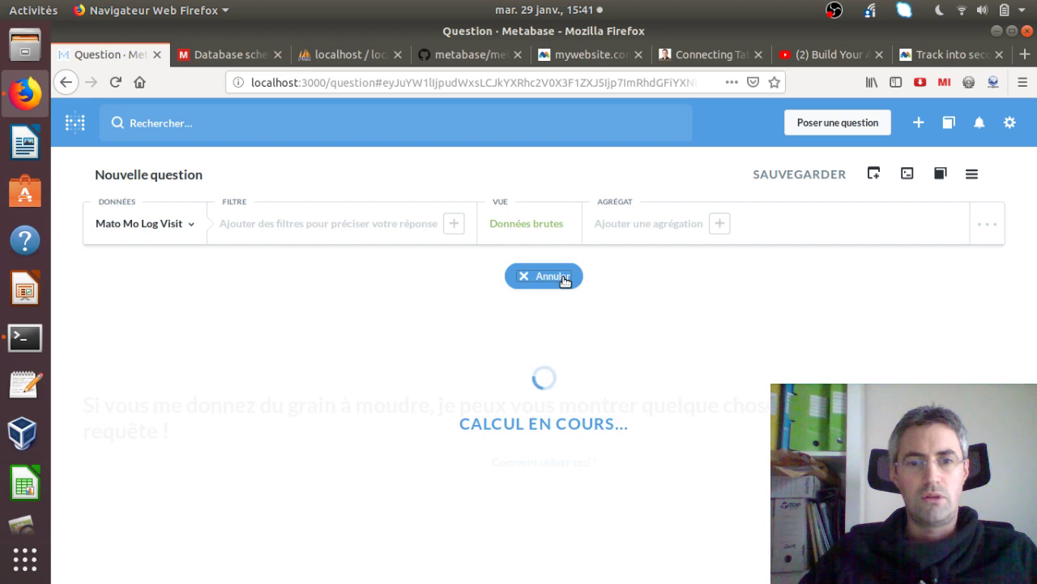
Switch to phpMyAdmin and look for "log_" in the matomo database's table list
left_click(345, 55)
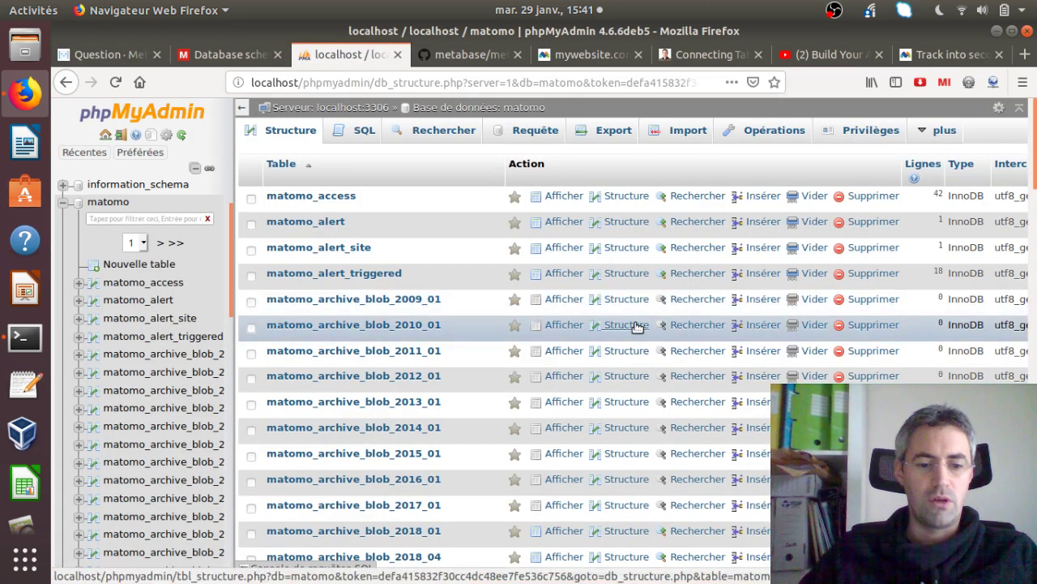
key("ctrl+f")
type("log_")
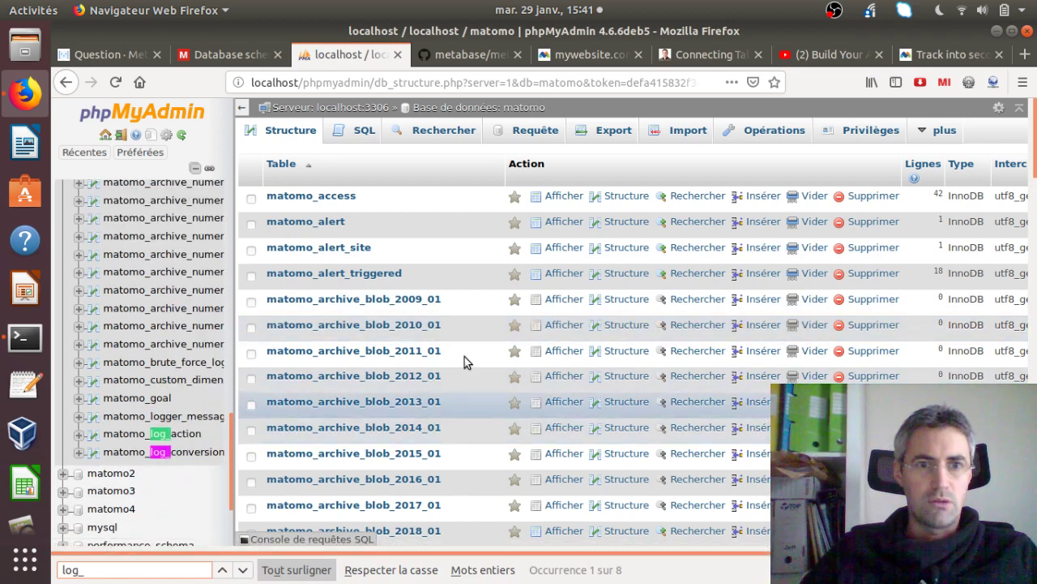
Set up a search of the matomo database for the word "visit"
left_click(444, 130)
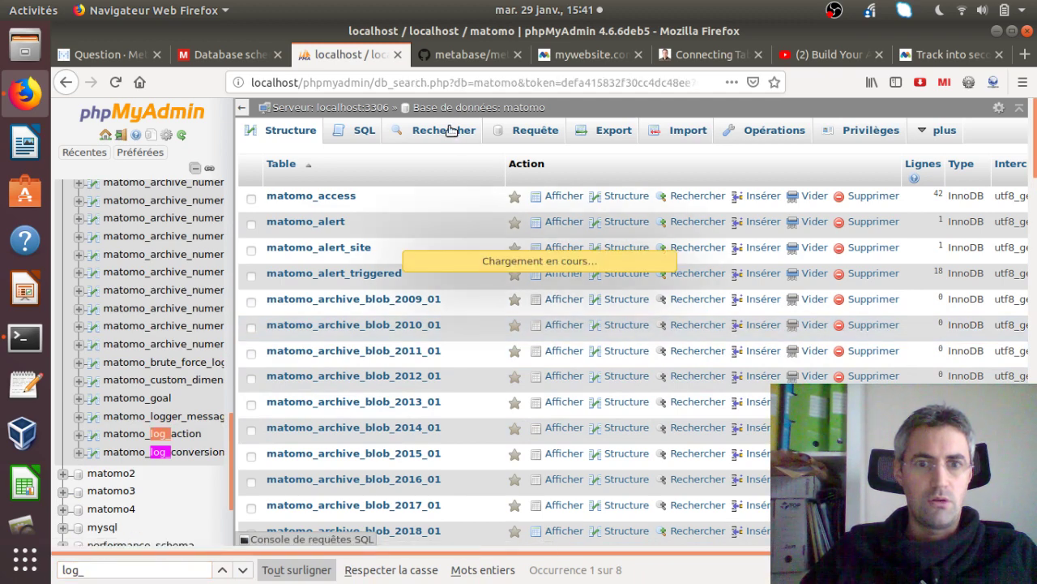
left_click(612, 209)
type("visit")
left_click(742, 324)
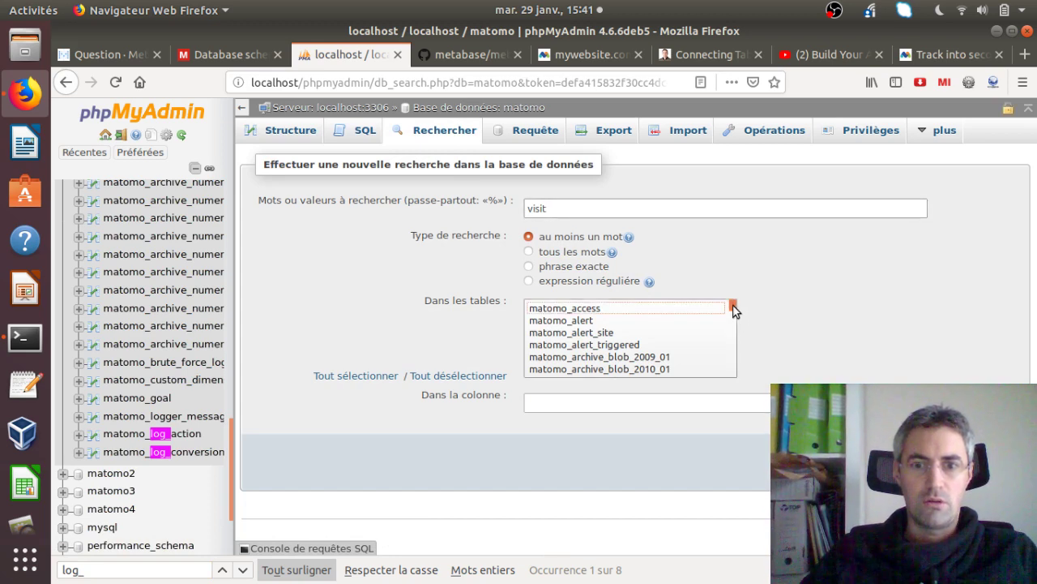
left_click_drag(737, 319, 736, 388)
left_click(651, 359)
key("ctrl+a")
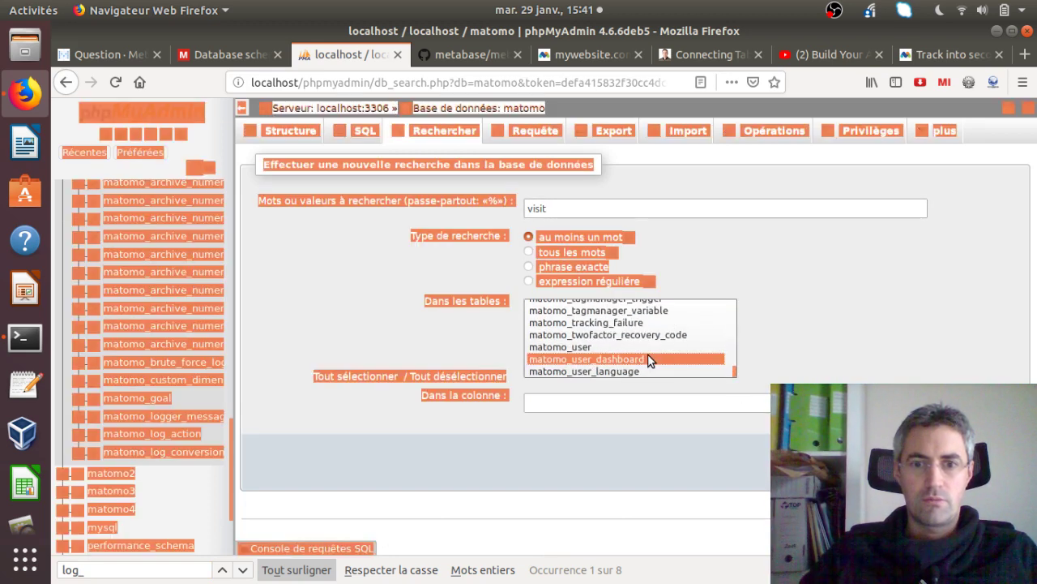
left_click(610, 340)
left_click(598, 336)
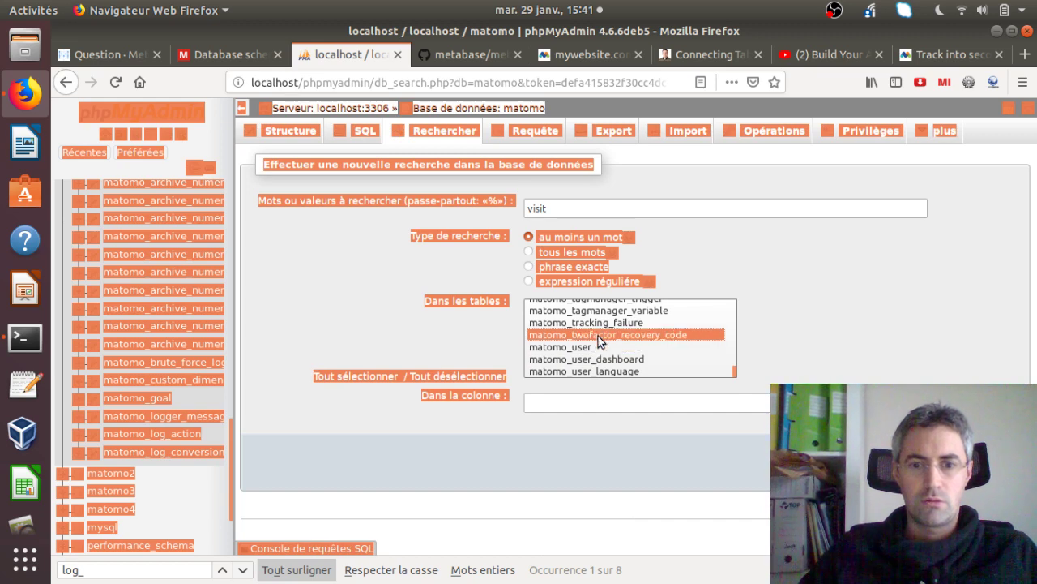
key("Down")
key("Down")
key("Down")
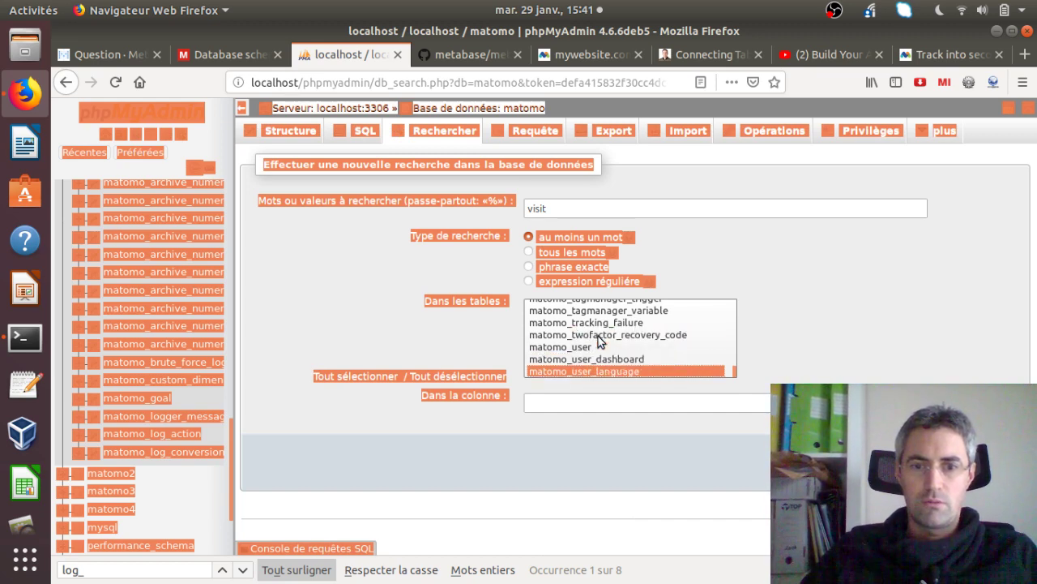
key("shift+Up")
key("shift+Up")
key("shift+Up")
key("shift+Up")
key("shift+Up")
key("shift+Up")
key("shift+Up")
key("shift+Up")
key("shift+Up")
key("shift+Up")
key("shift+Up")
key("shift+Up")
key("shift+Up")
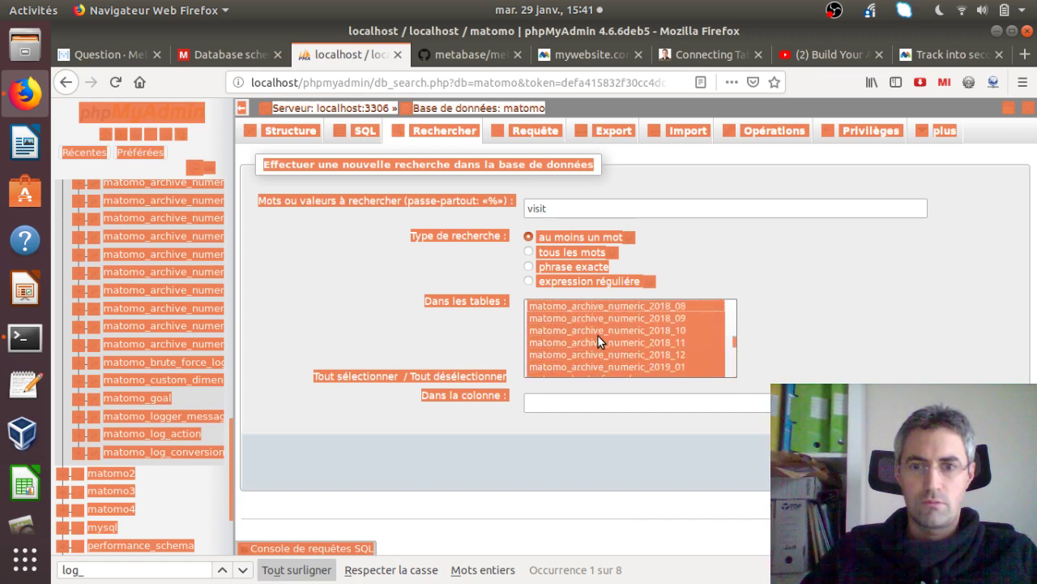
key("shift+Up")
key("shift+Up")
key("shift+Up")
key("shift+Up")
key("shift+Up")
key("shift+Up")
key("shift+Up")
key("shift+Up")
key("shift+Up")
key("shift+Up")
Run the search across all tables from matomo_access to matomo_user_language, and display the matching rows of matomo_log_visit
key("Up")
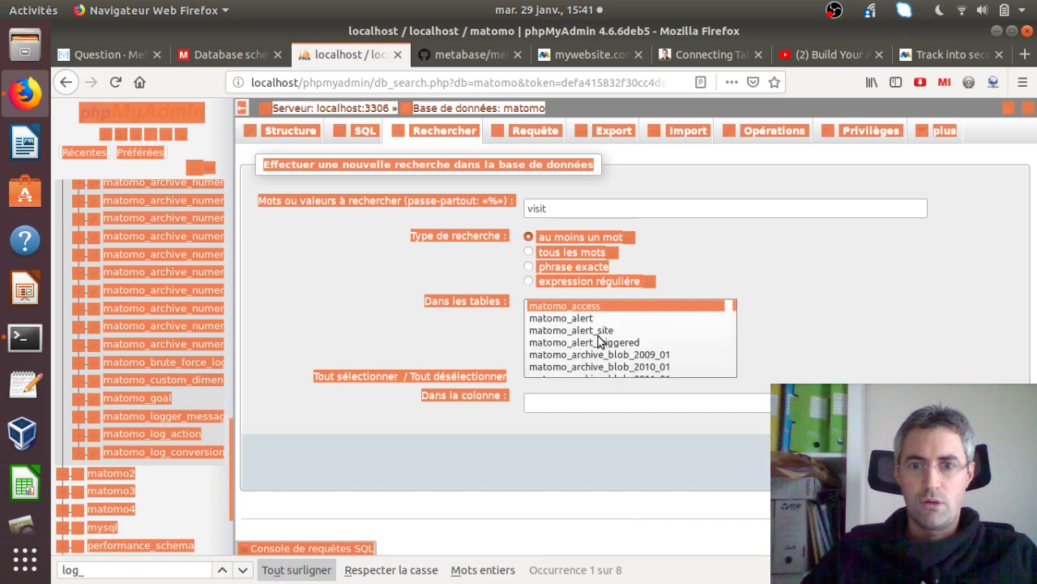
left_click_drag(733, 305, 745, 386)
left_click(674, 371, "shift")
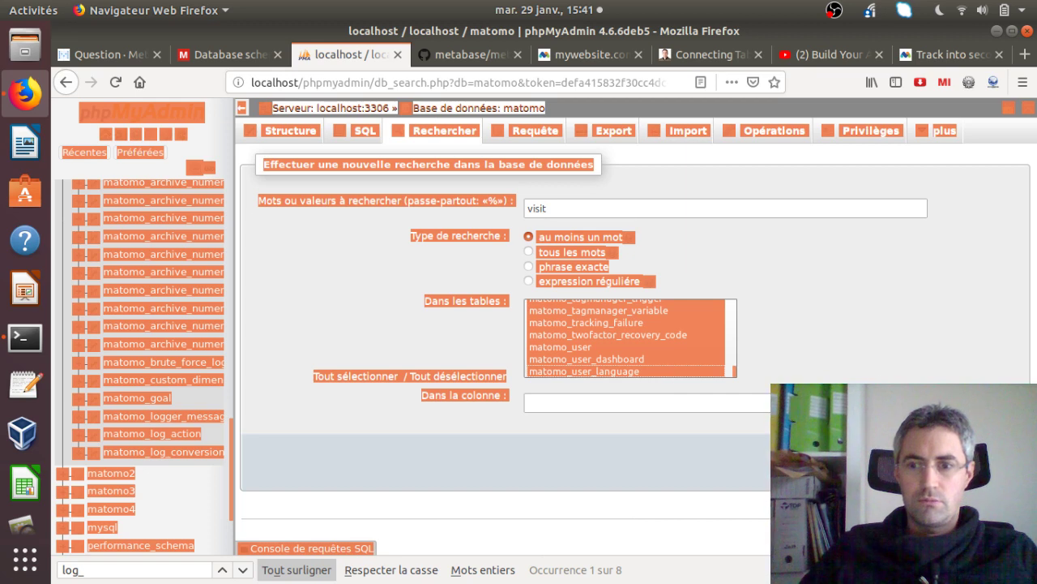
key("Return")
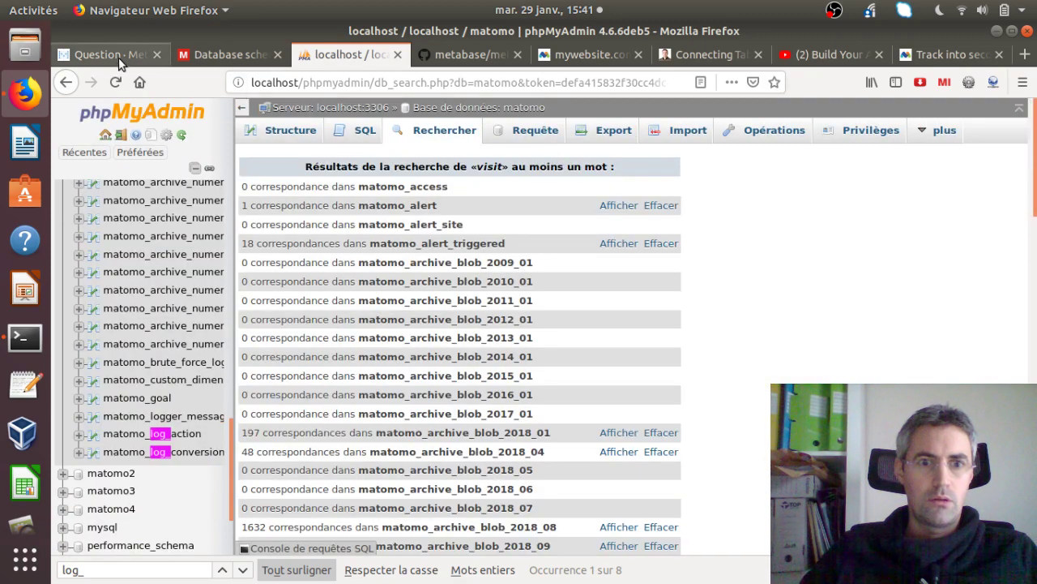
left_click_drag(1035, 172, 1035, 418)
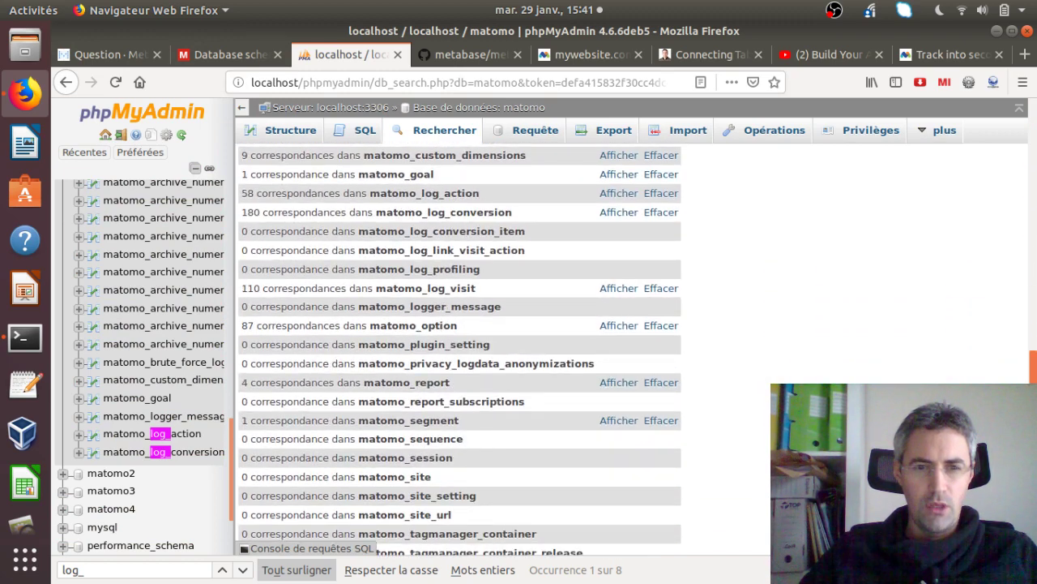
left_click(613, 290)
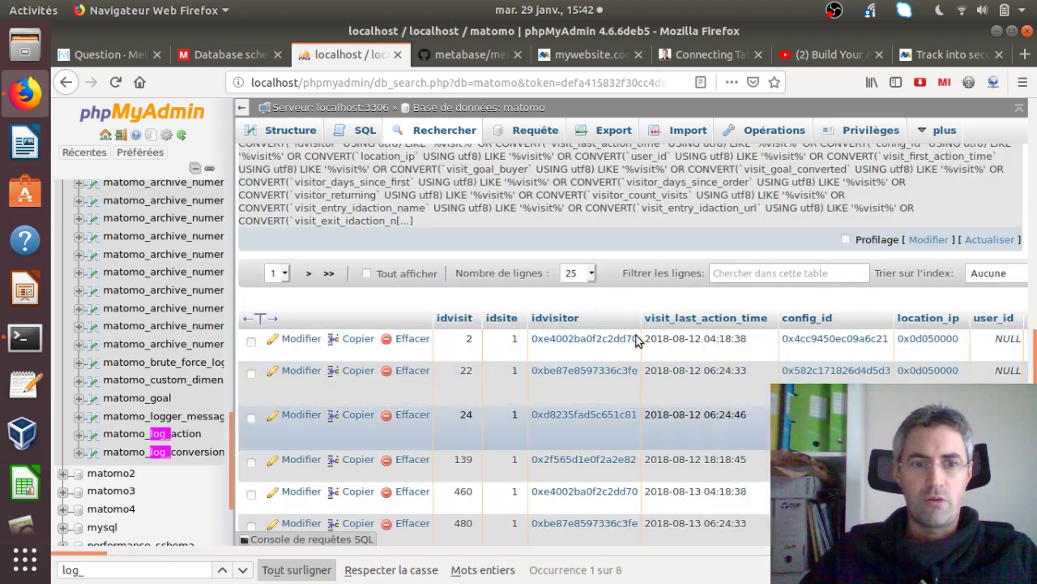
In the Metabase question, group the Mato Mo Log Visit data by Visit First Action Time per day and get the answer
left_click(134, 55)
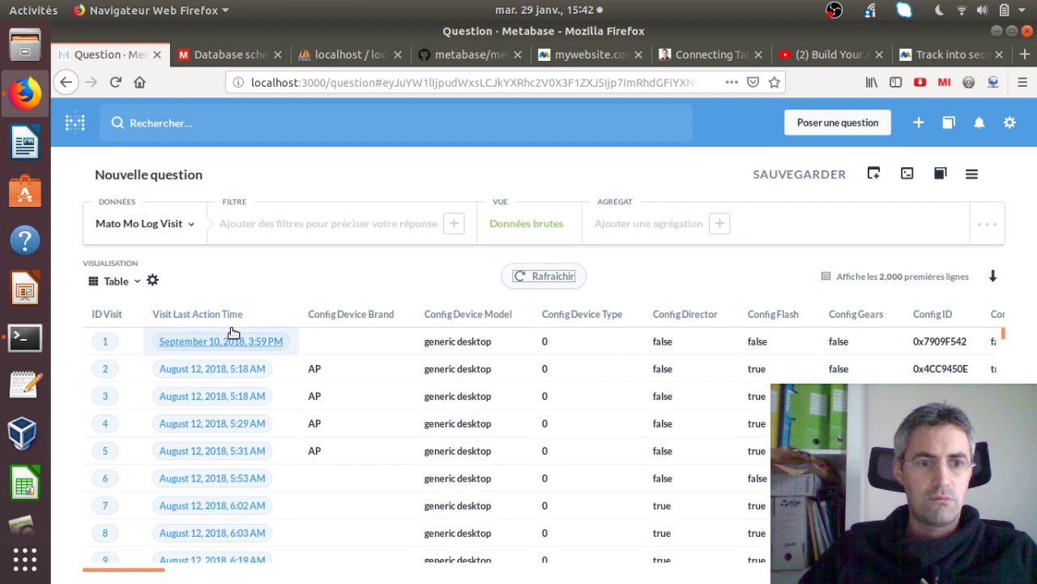
left_click(630, 235)
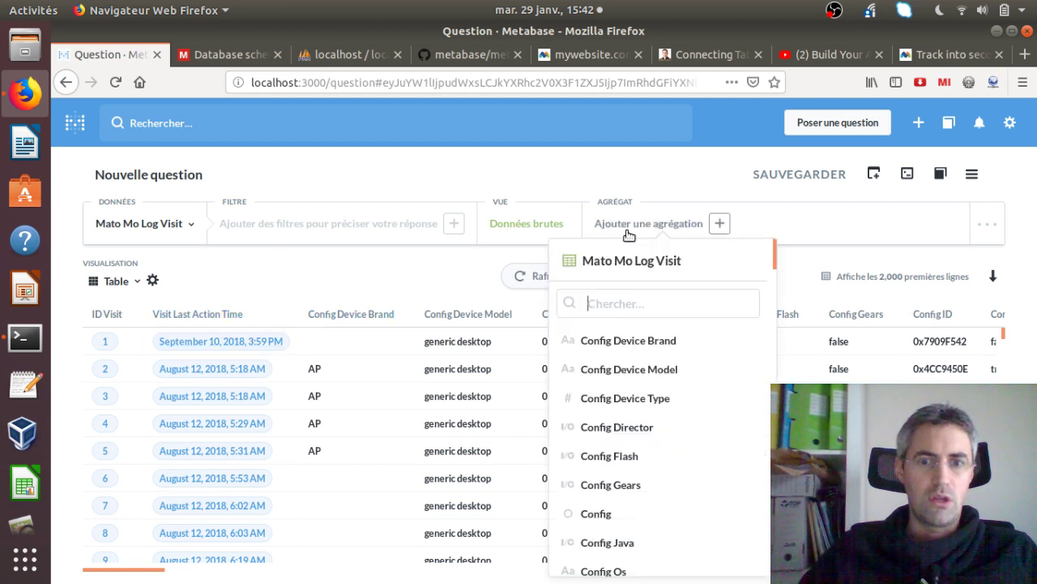
type("visi")
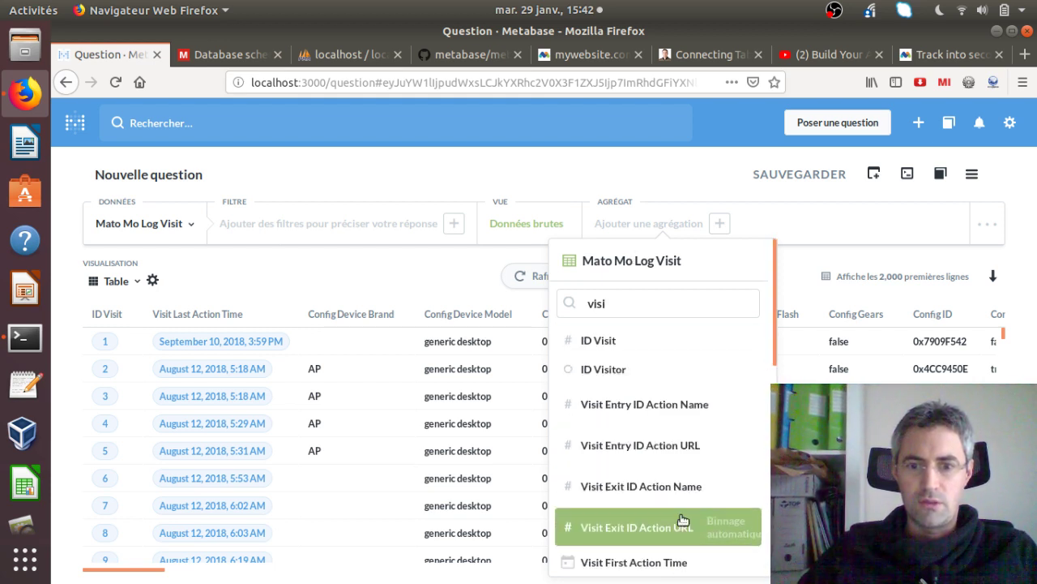
left_click(643, 560)
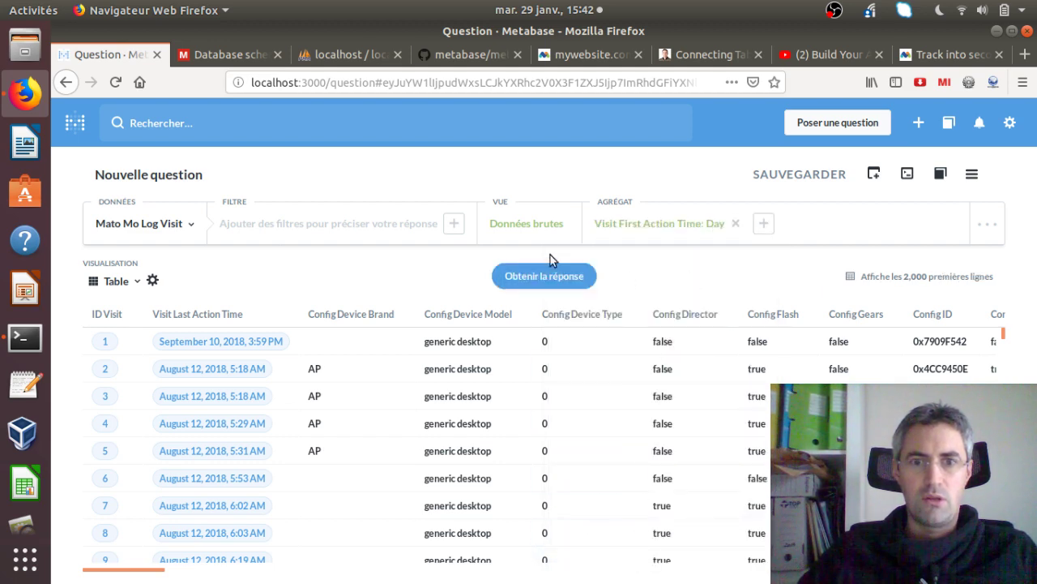
left_click(553, 277)
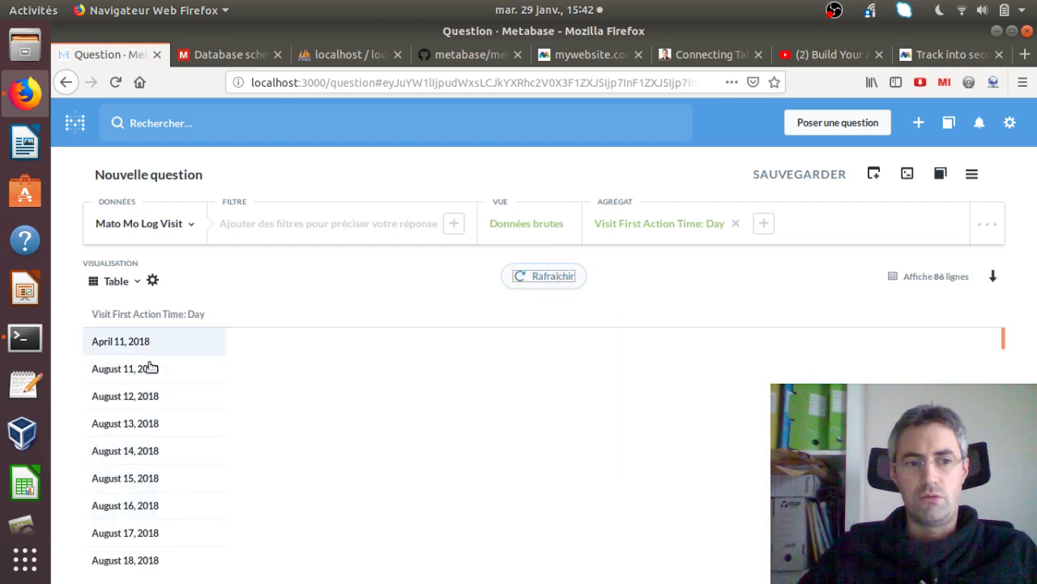
Change the question's view from raw data to Nombre de lignes and get the answer
left_click(531, 231)
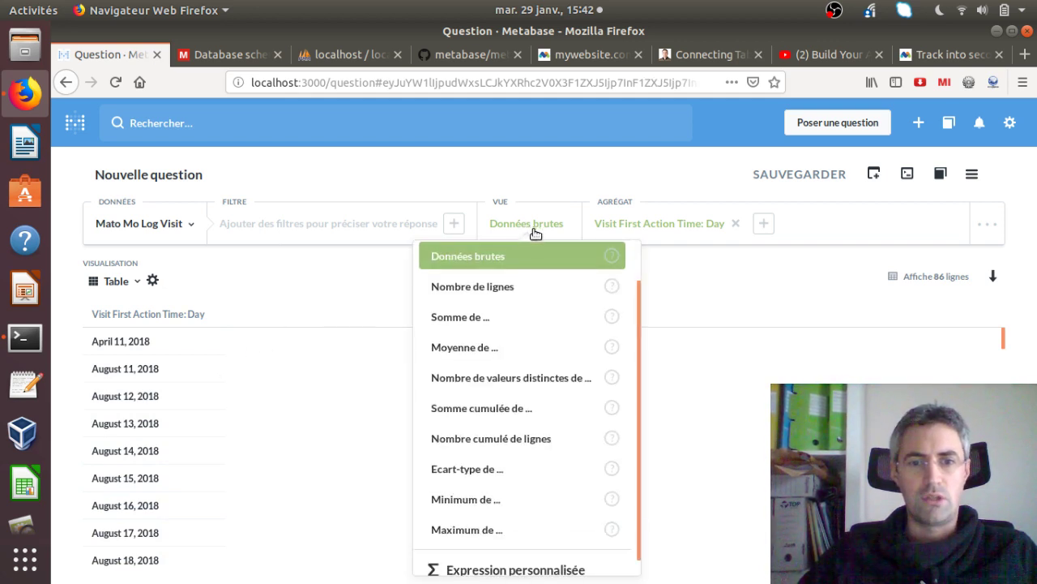
left_click(504, 288)
left_click(527, 280)
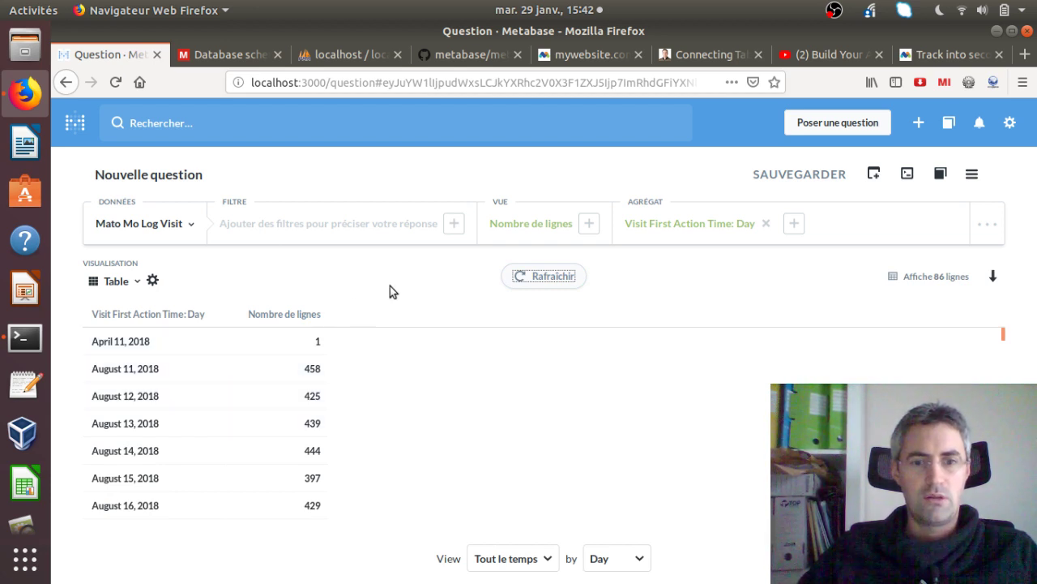
Change the visualisation of the daily visit counts from a table to a line chart (Ligne)
left_click(137, 284)
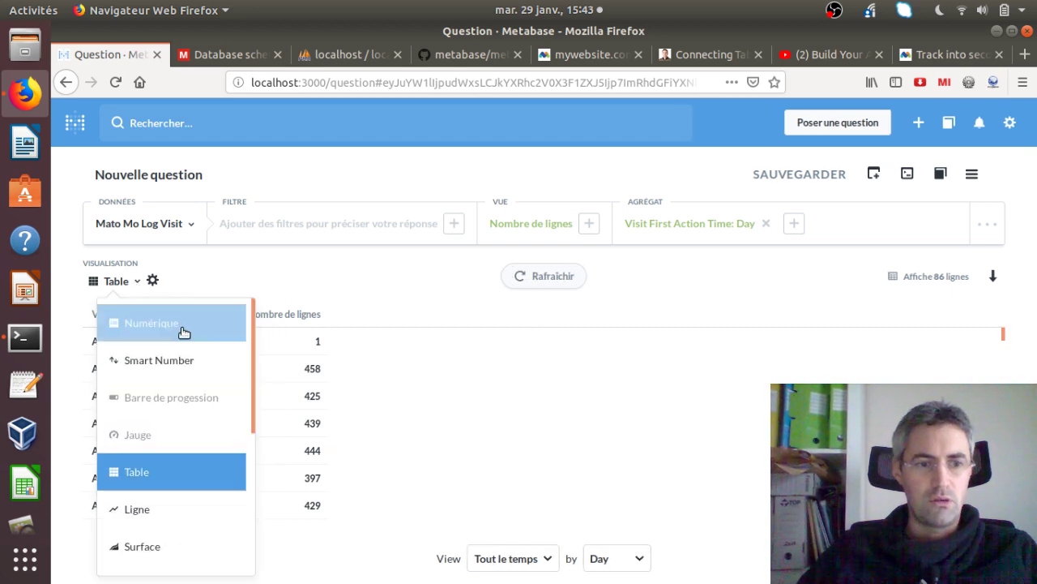
left_click_drag(249, 373, 237, 459)
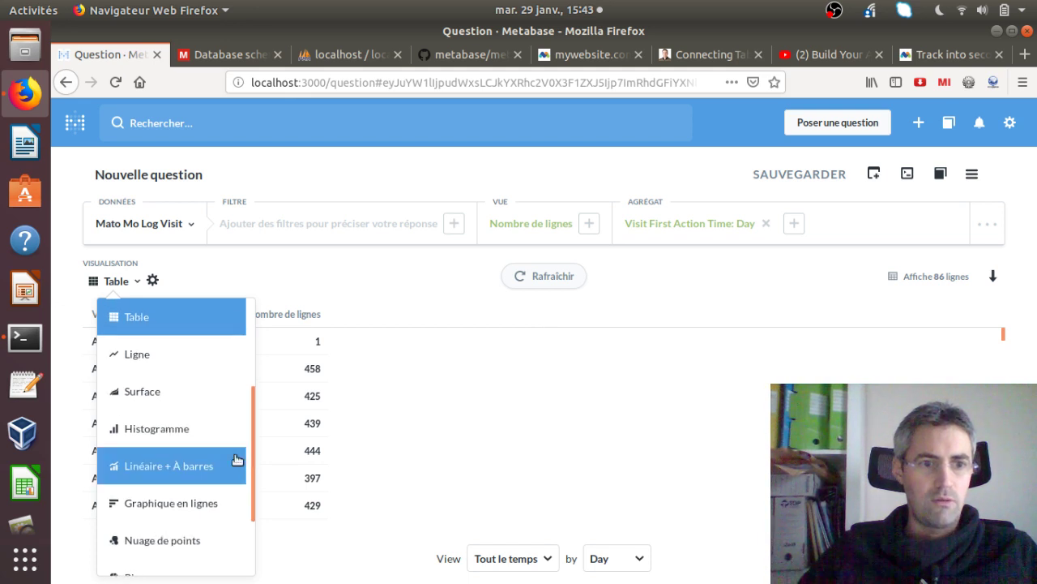
left_click(172, 363)
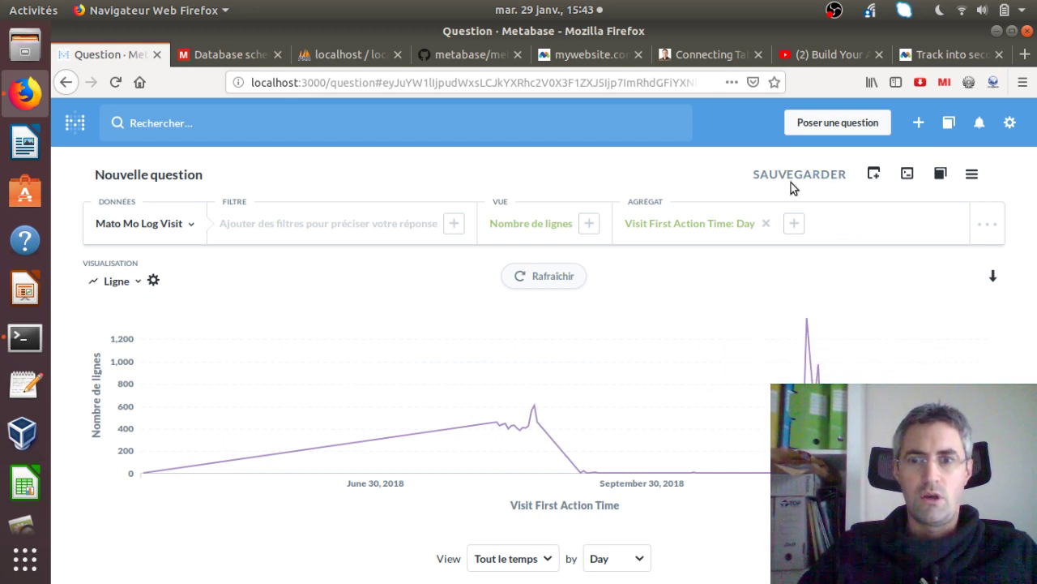
Look at the YouTube video "Build Your Analytics in 1 Hour or Less with Metabase (Part 1)" and return to the Metabase question
left_click(822, 55)
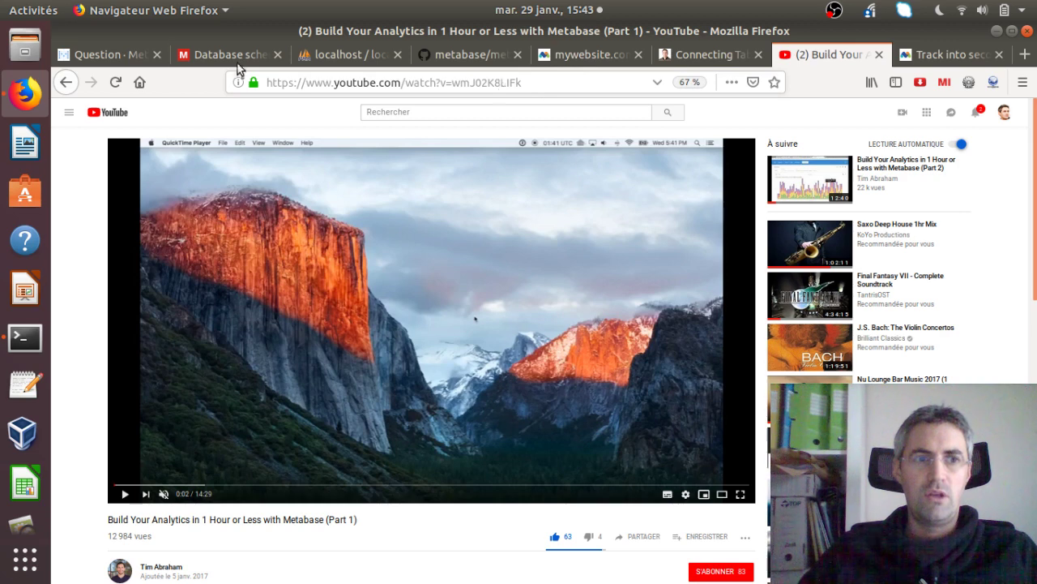
left_click(113, 55)
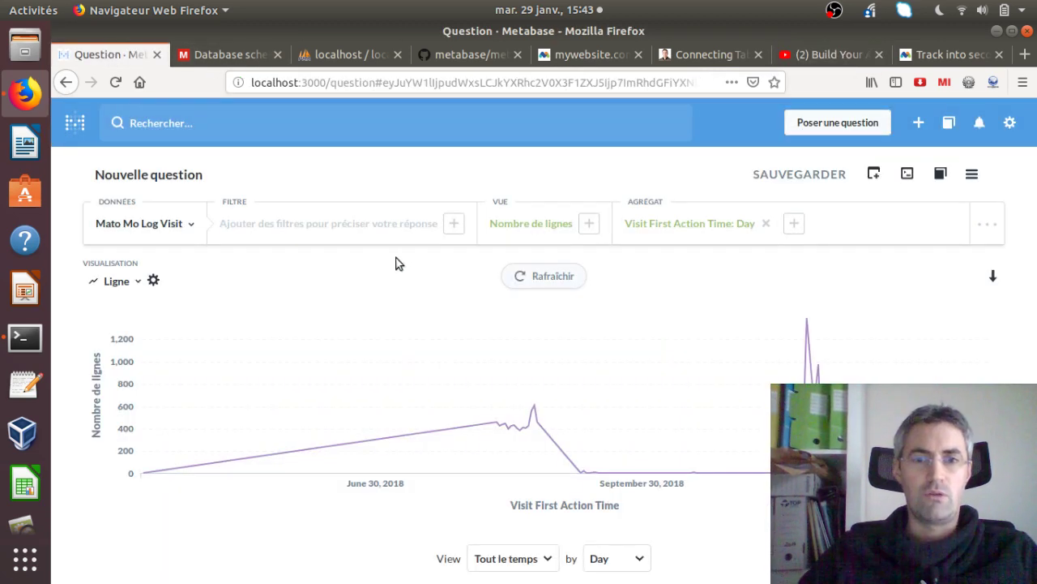
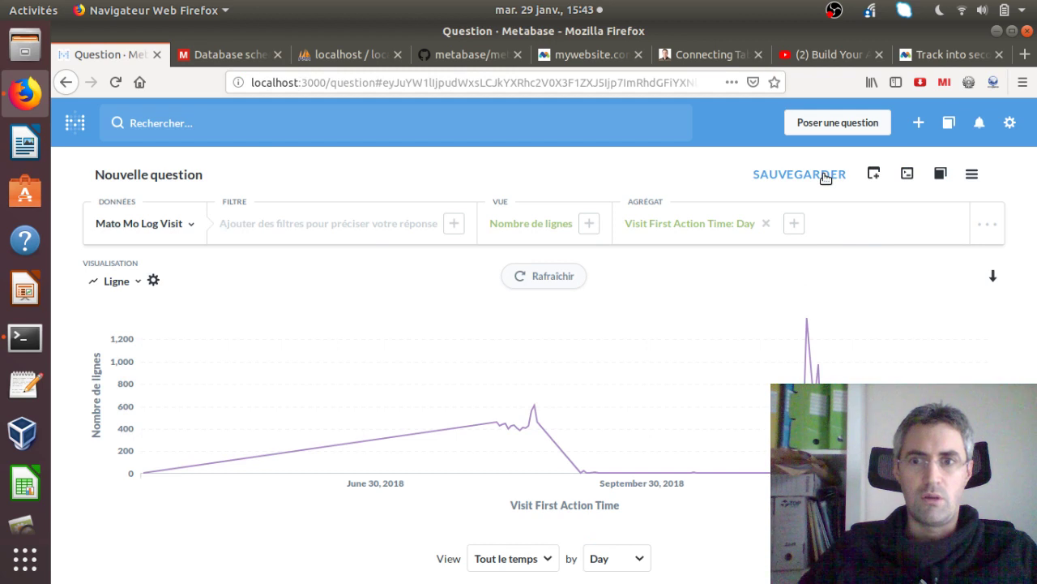
Save the question under the name "How the traffic is going on?" in the Notre décisionnel collection
left_click(824, 174)
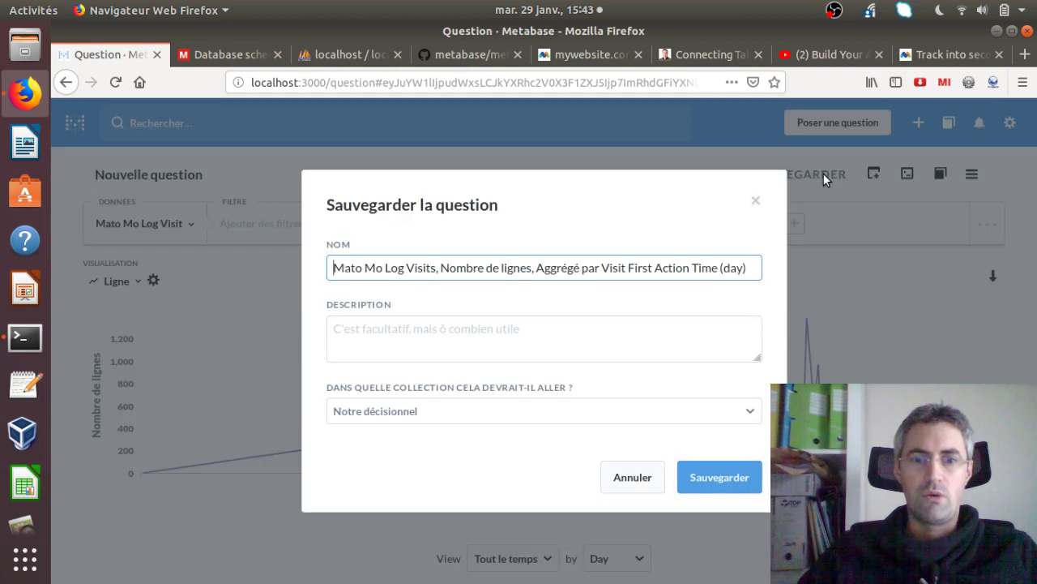
triple_click(648, 265)
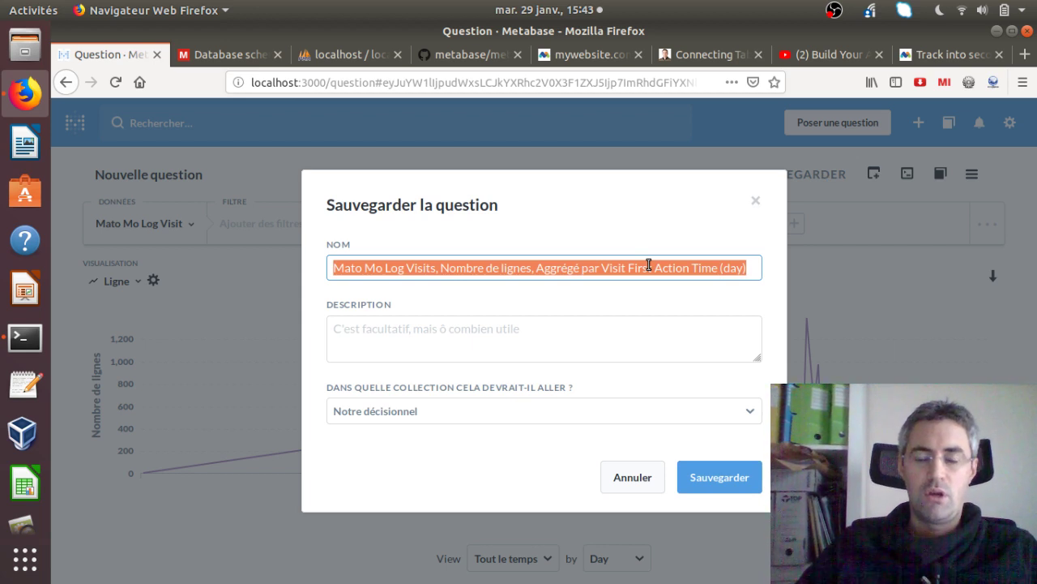
key("BackSpace")
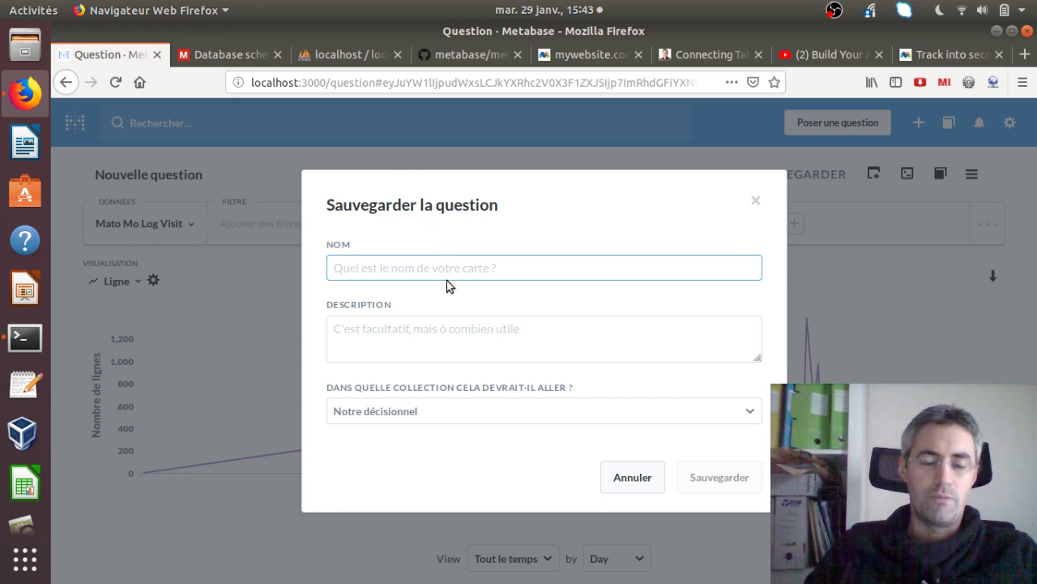
type("W")
key("BackSpace")
type("How th")
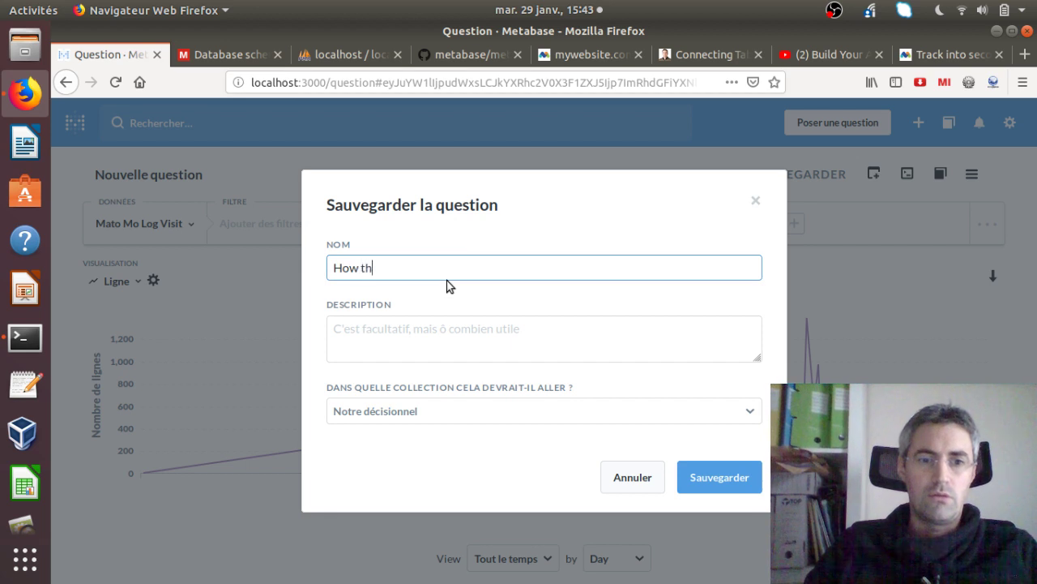
type("e traffic")
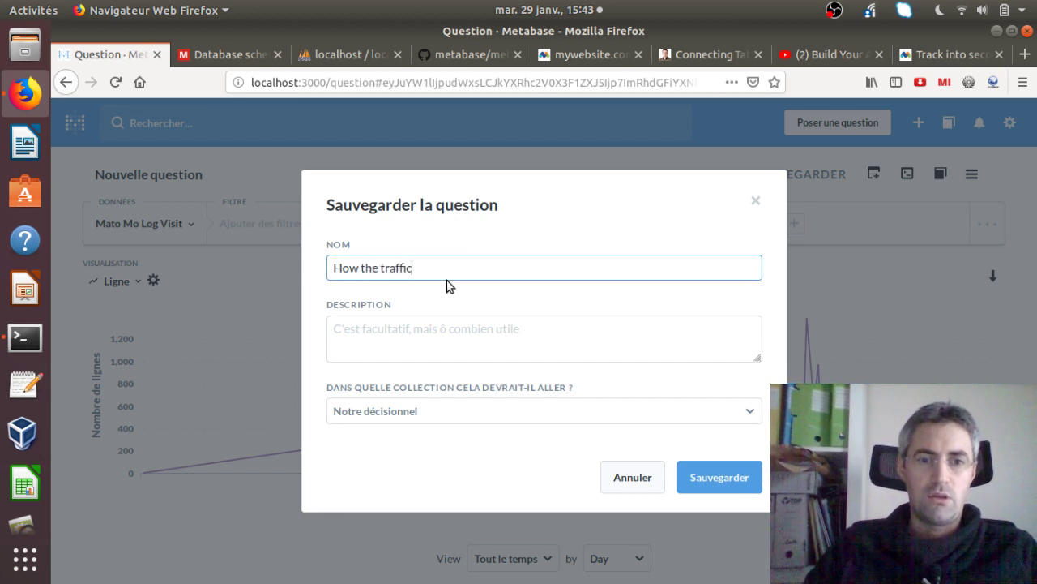
type(" is going on")
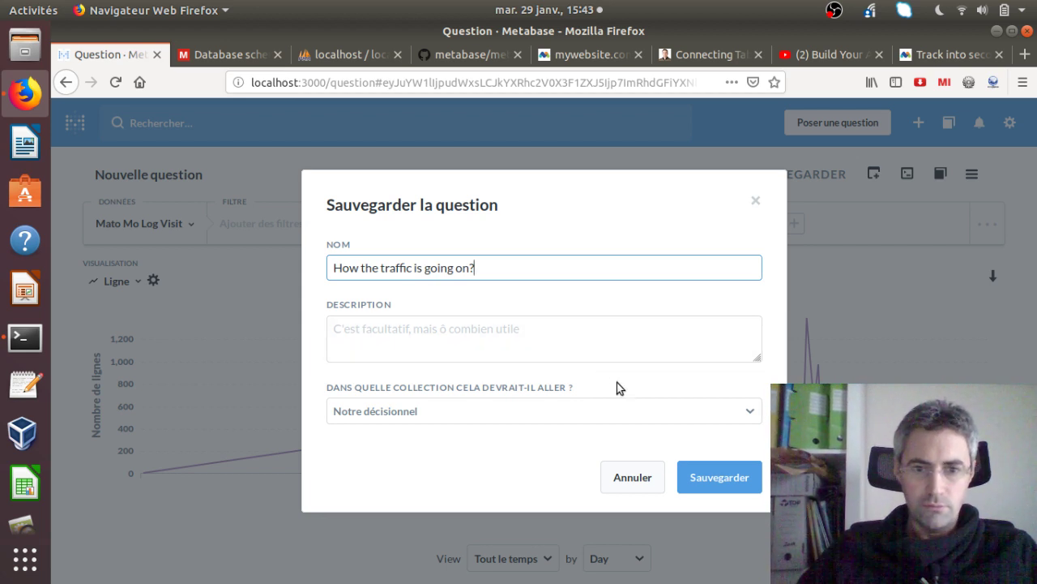
type("?")
left_click(653, 417)
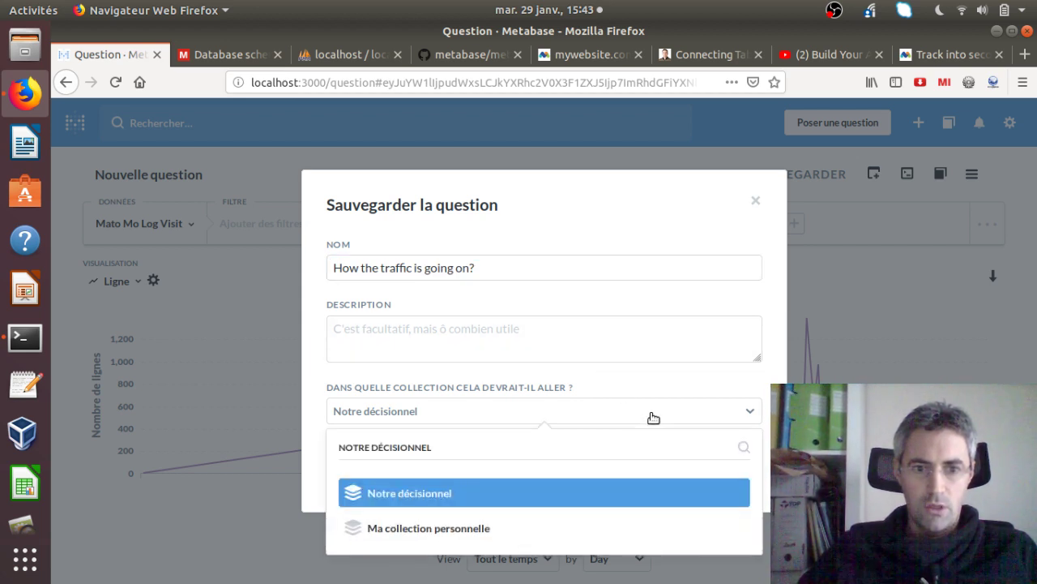
left_click(641, 306)
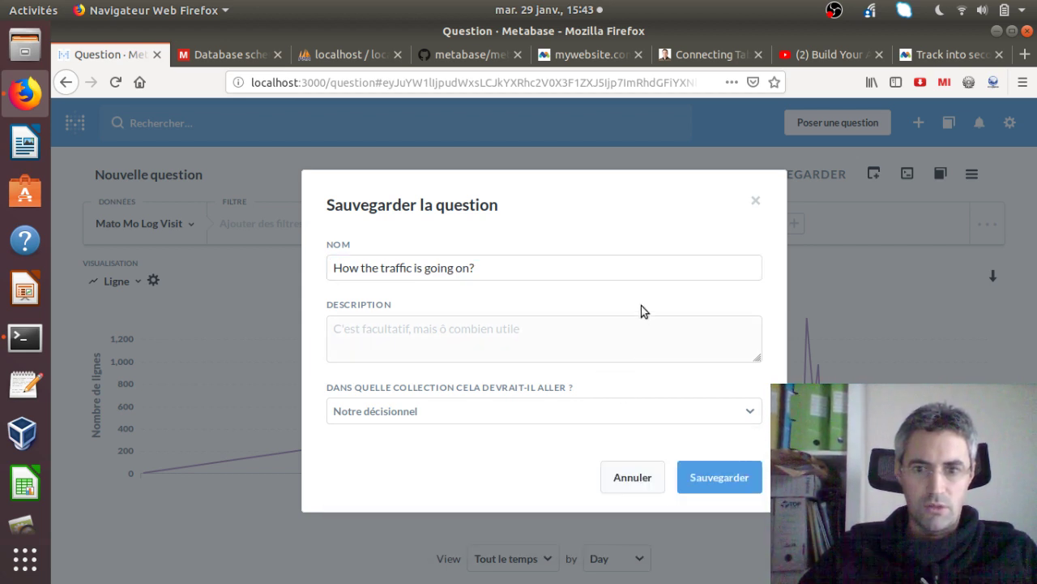
left_click(691, 469)
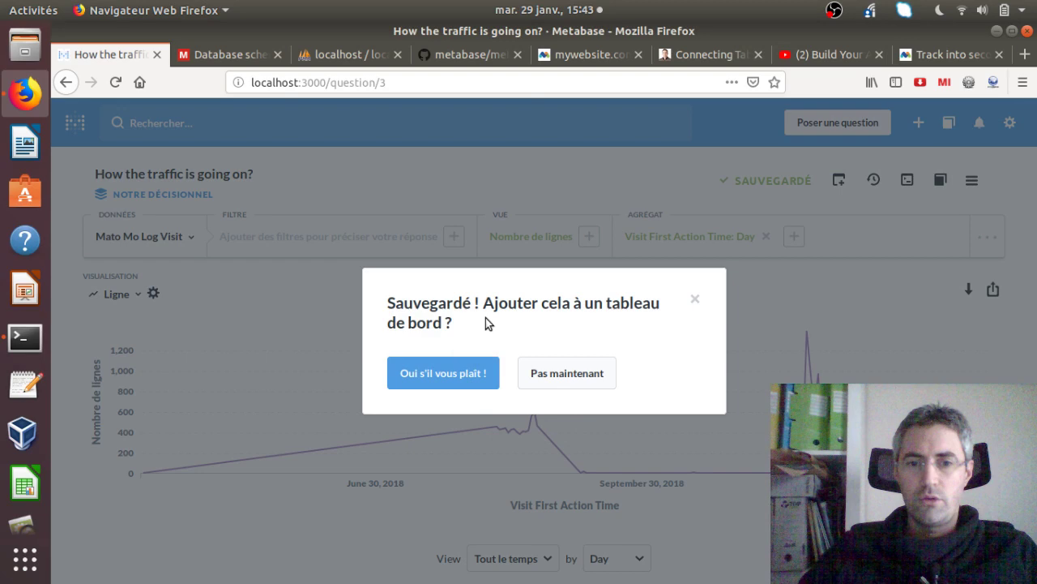
Add the saved question to a new dashboard named "My Great dashboard for YouTube" in the Notre décisionnel collection
left_click(456, 384)
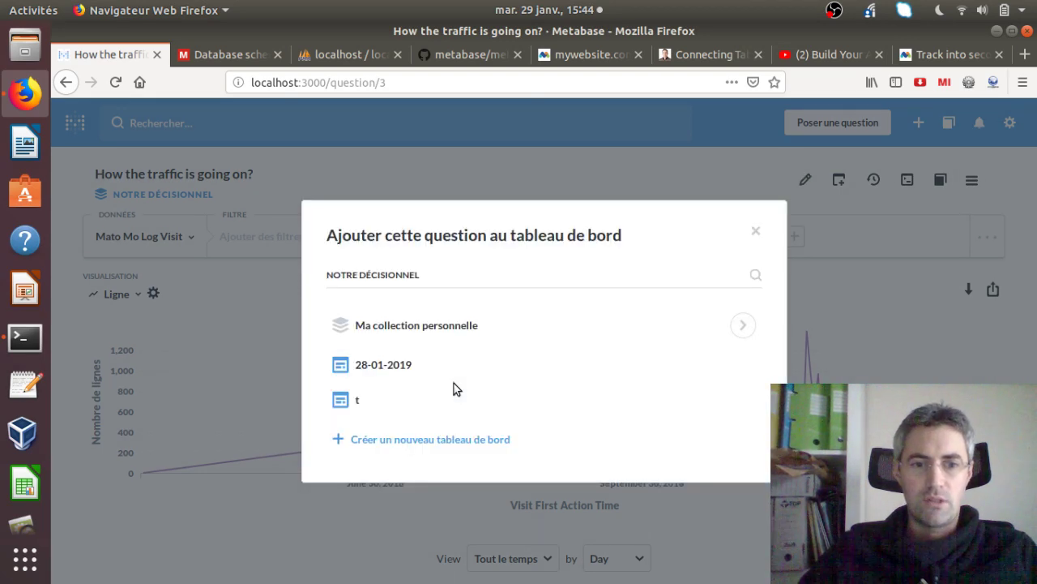
left_click(413, 439)
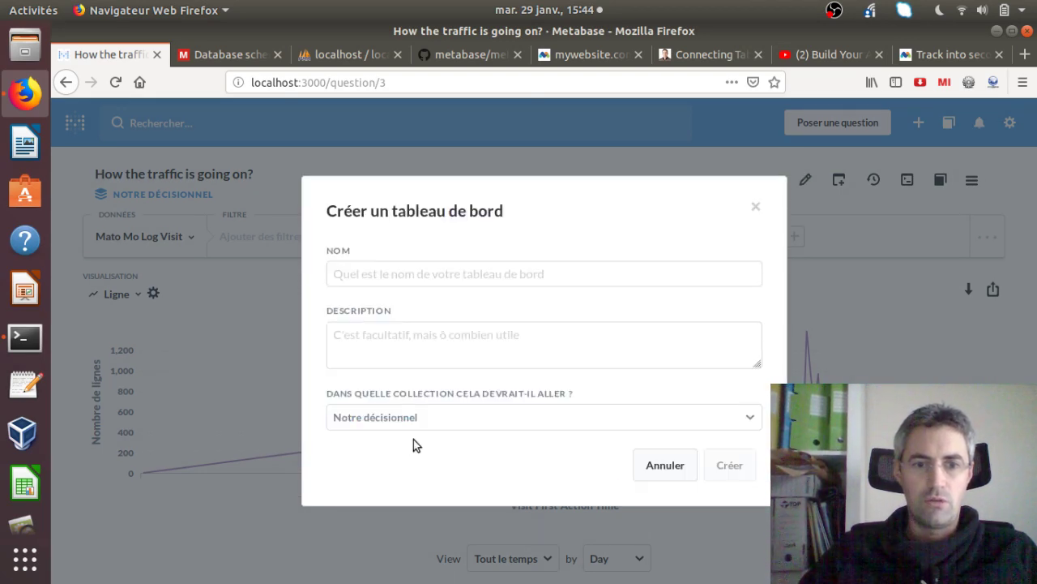
left_click(401, 282)
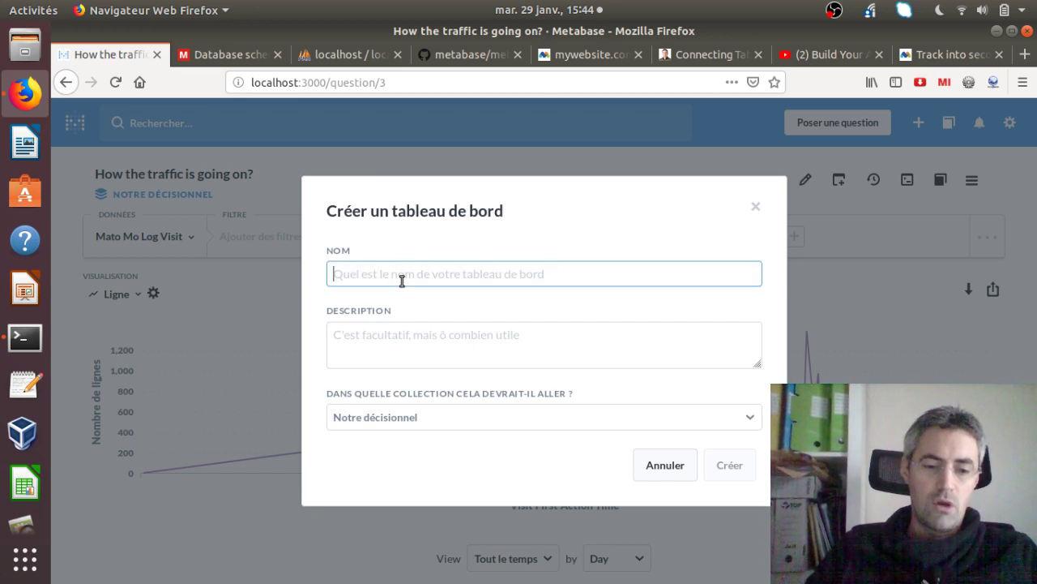
type("My")
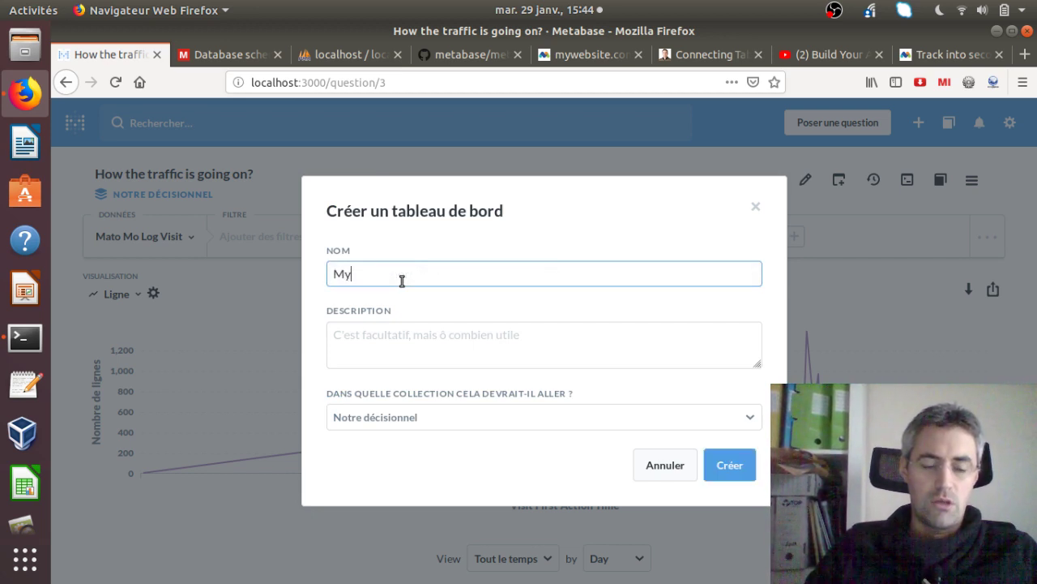
type(" Great")
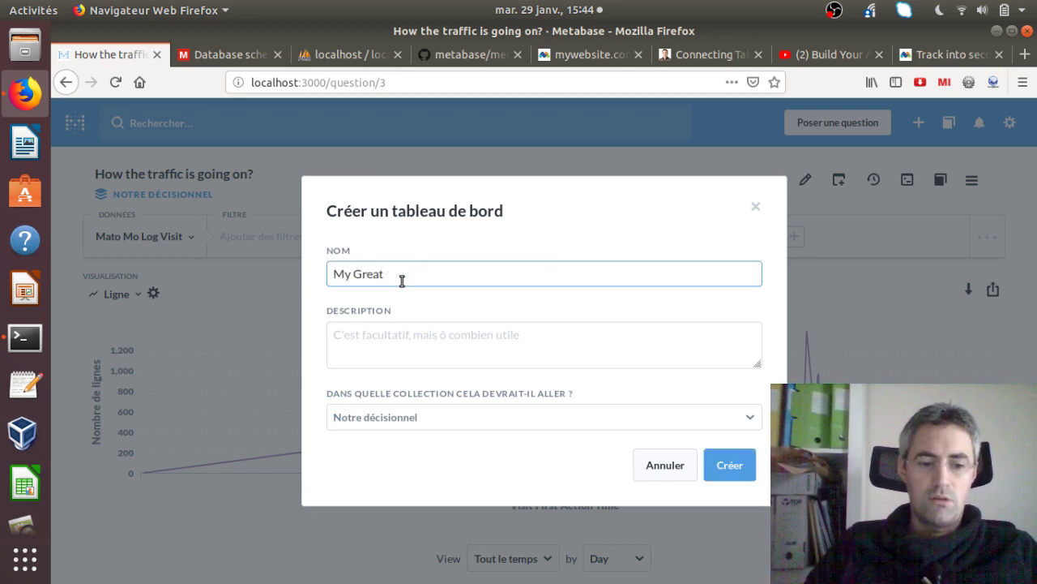
type(" dashboard for")
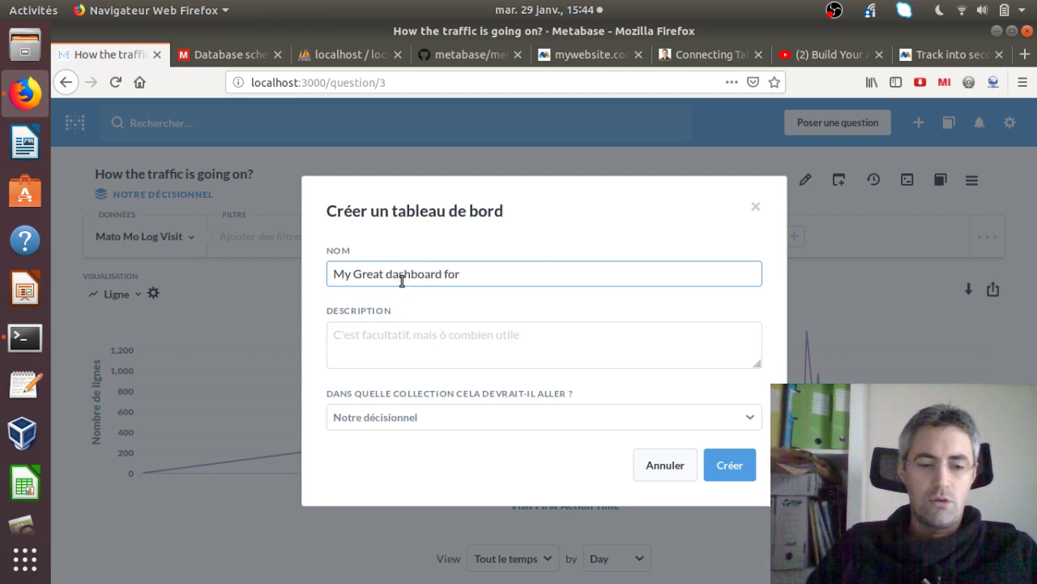
type(" YouTube")
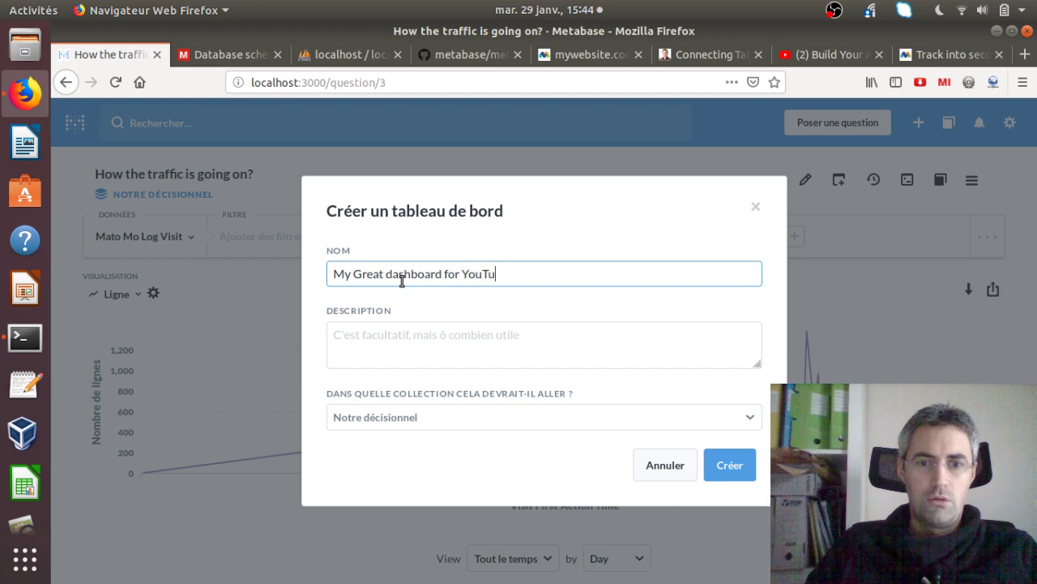
left_click(731, 470)
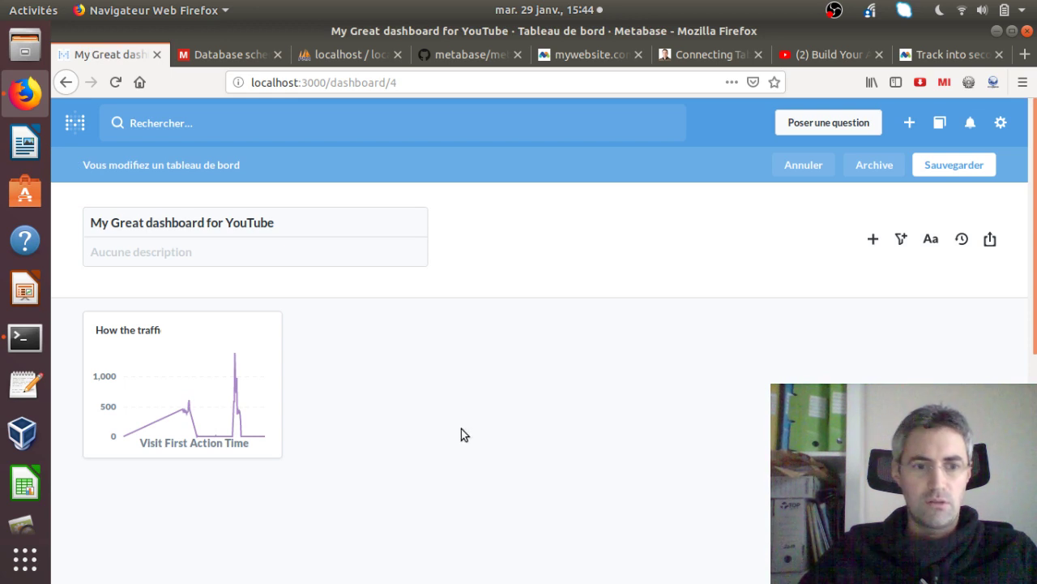
Widen the traffic chart card to the full width of the dashboard and add a text card below it
mouse_move(255, 441)
left_click_drag(253, 441, 1013, 460)
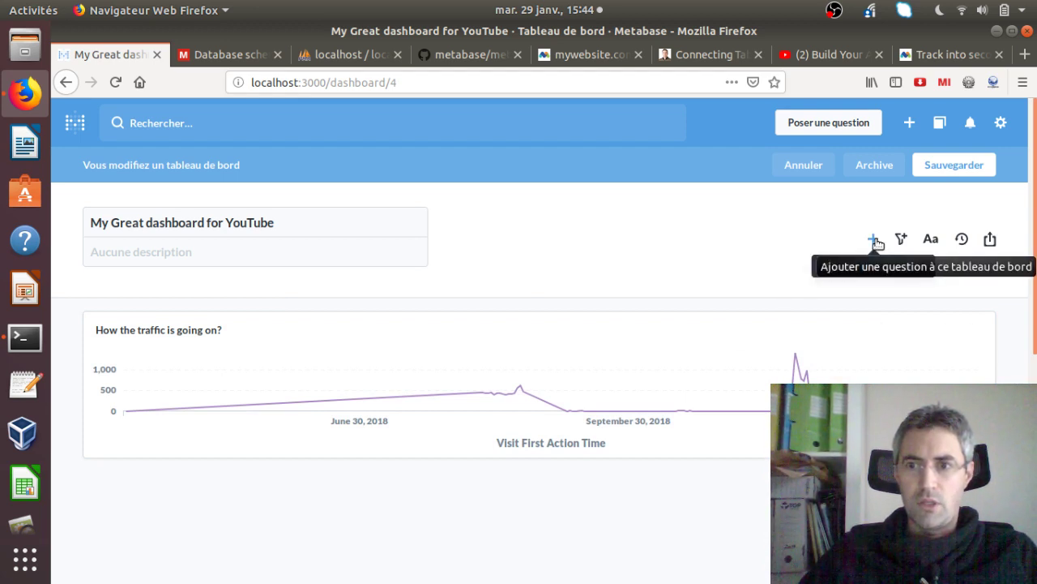
left_click(931, 239)
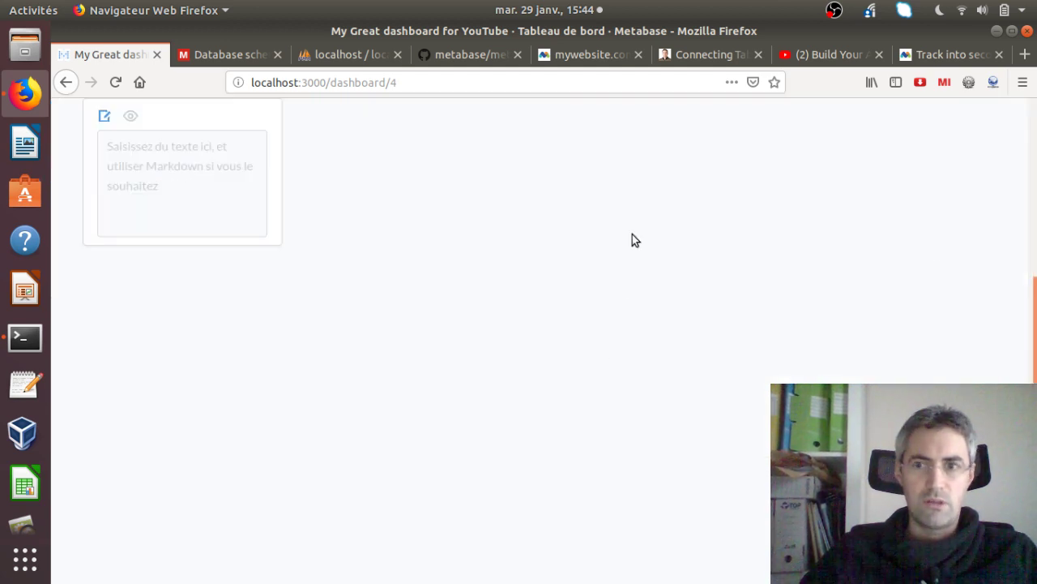
left_click_drag(1034, 330, 1033, 290)
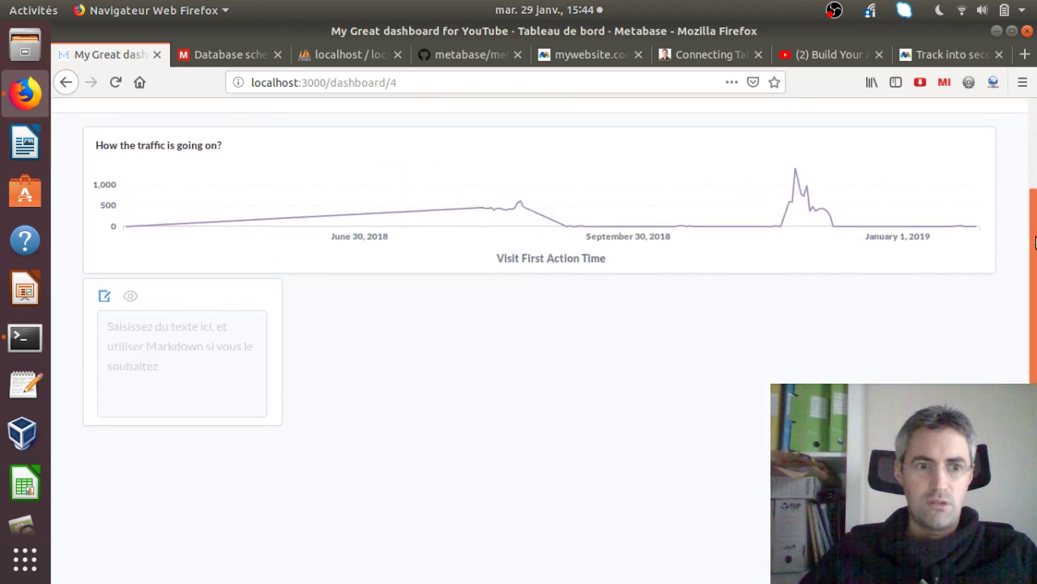
Enter "We did some SEO from beginning of June to beginning of September." in the text card below the traffic chart
left_click(209, 326)
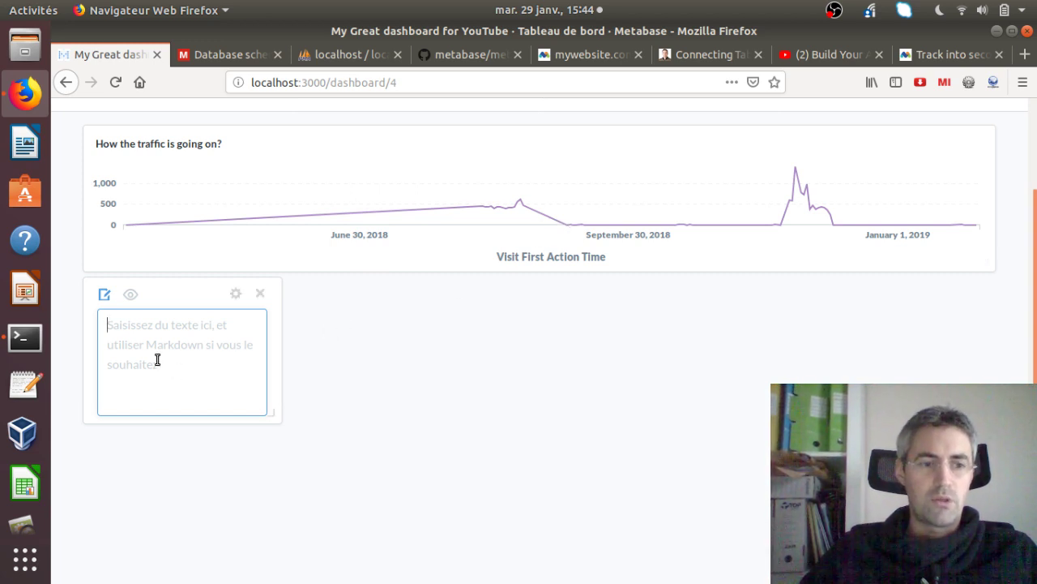
type("We did")
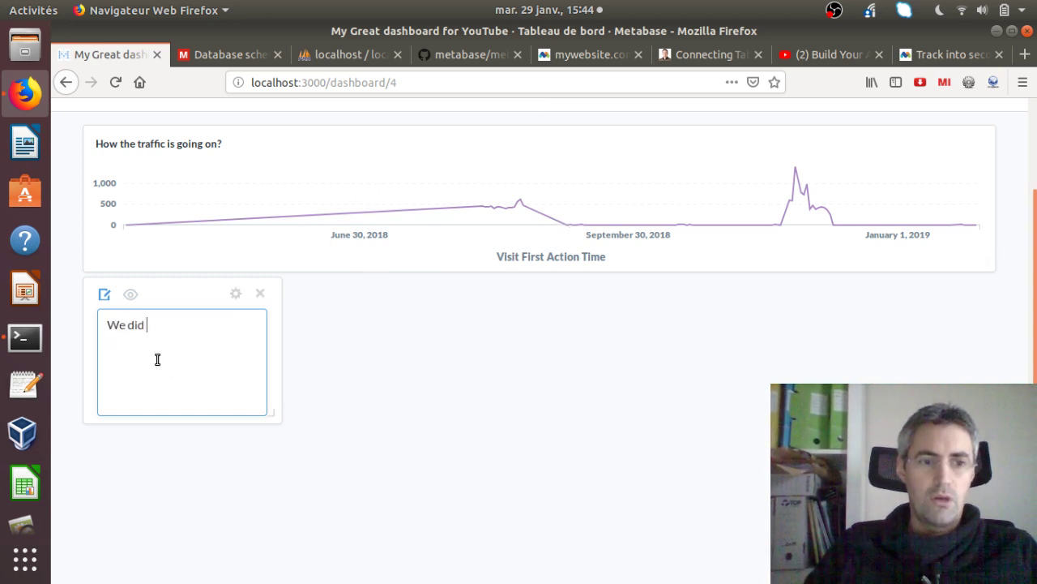
type(" some SEO ")
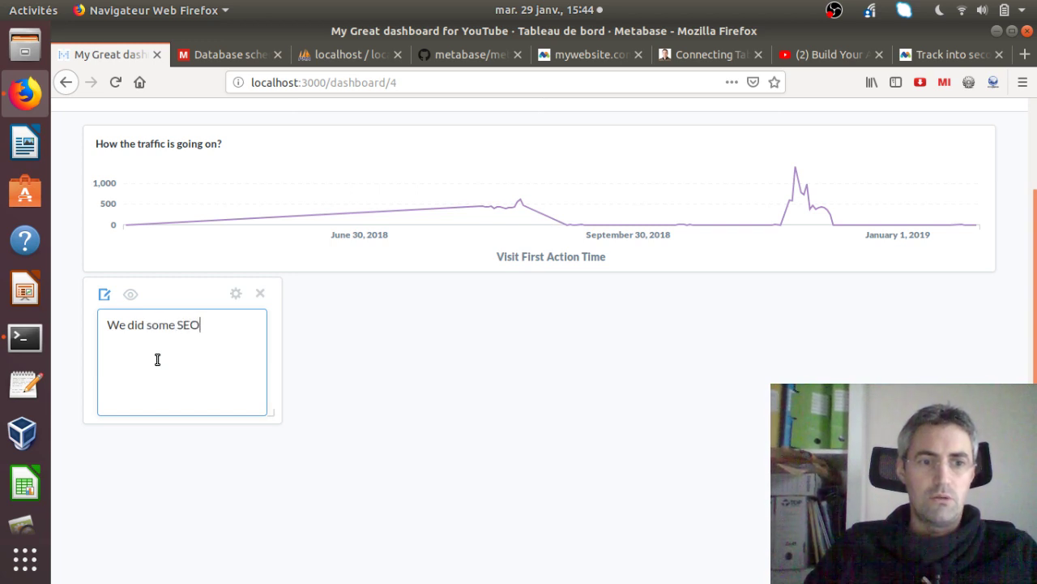
type("from be")
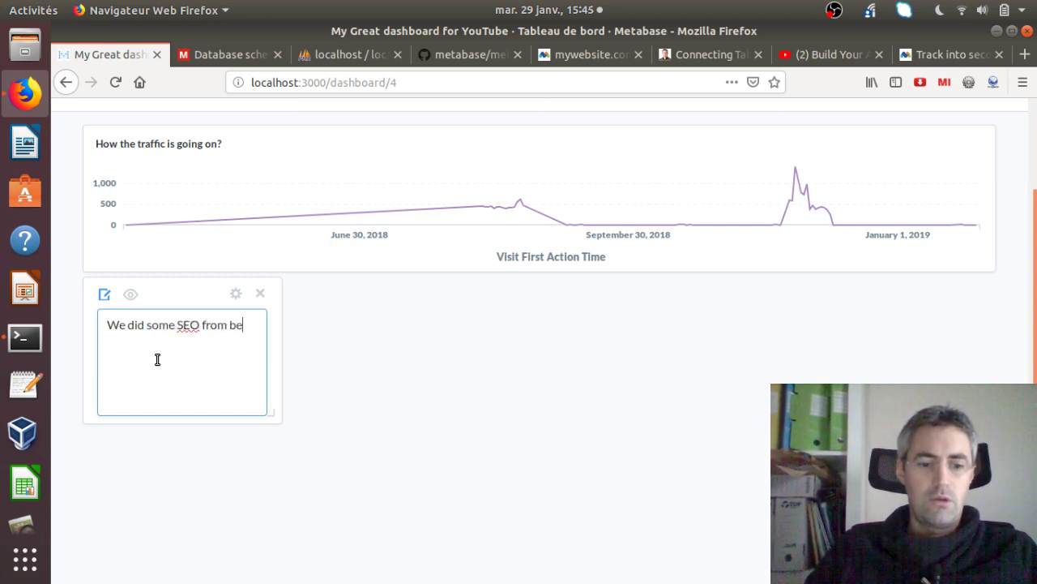
type("ginning of")
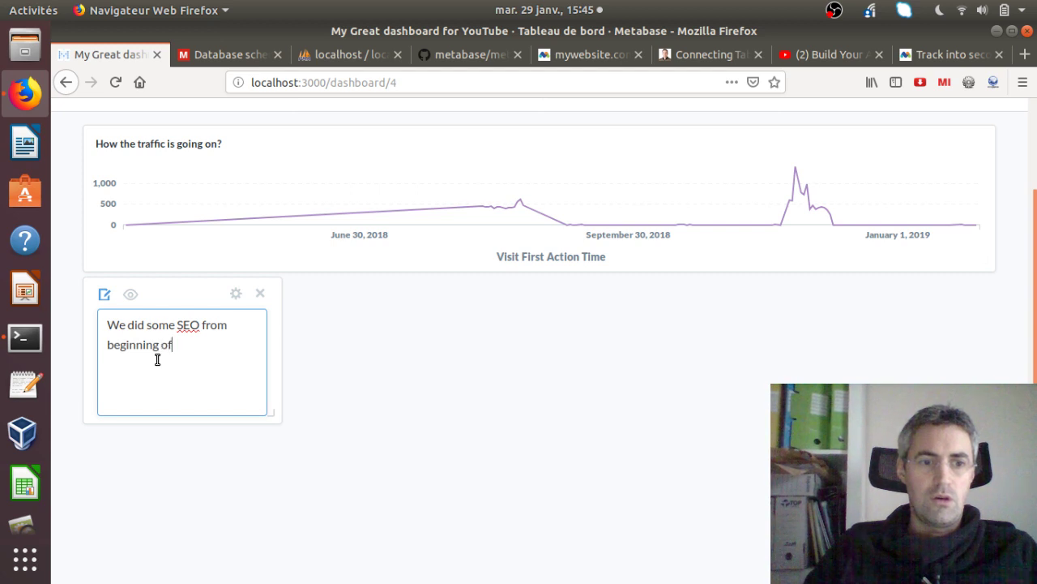
type(" June to")
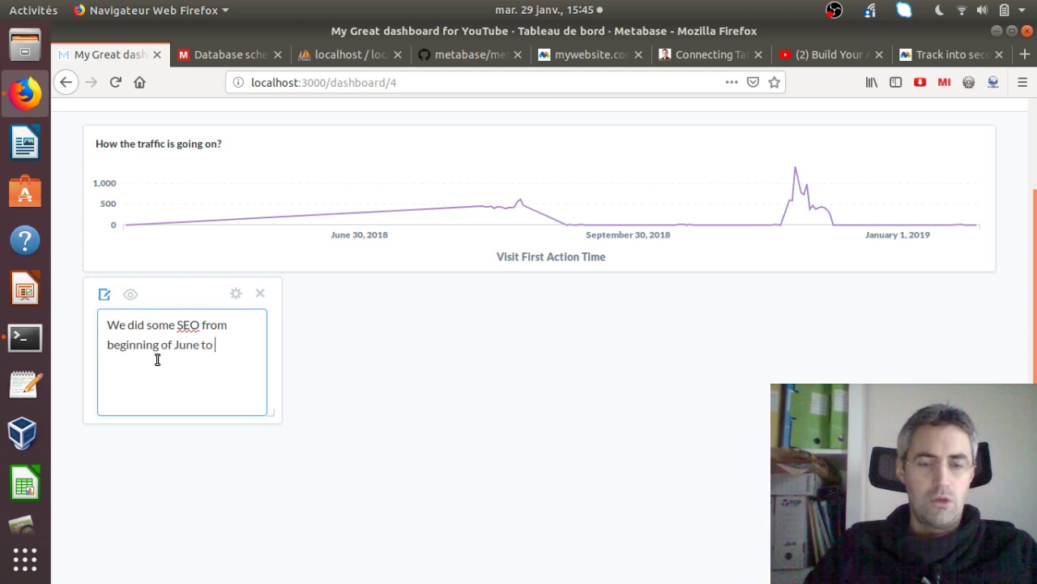
type(" be")
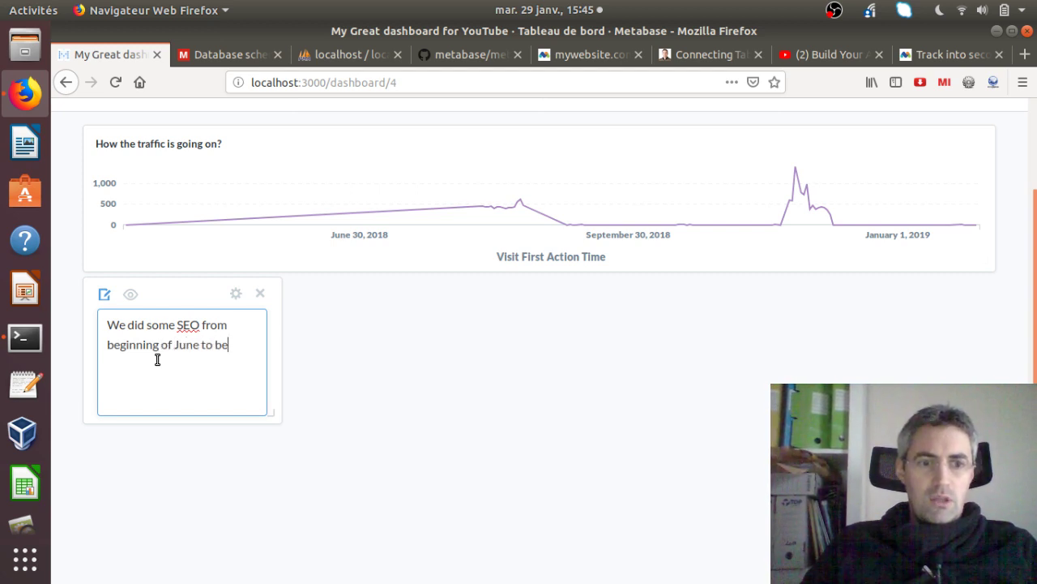
type("gei")
key("BackSpace")
key("BackSpace")
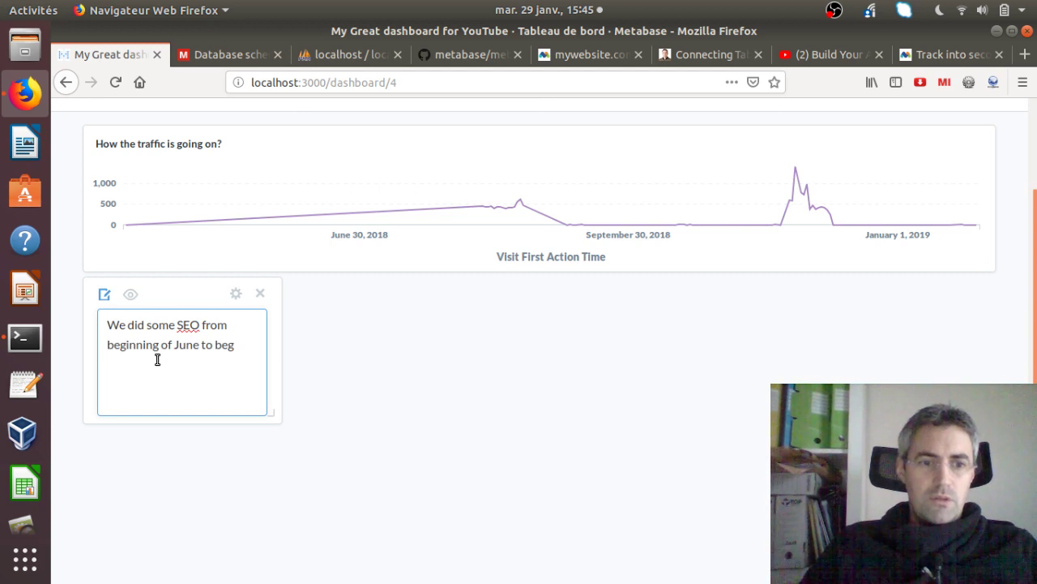
type("innin")
type("g of Se")
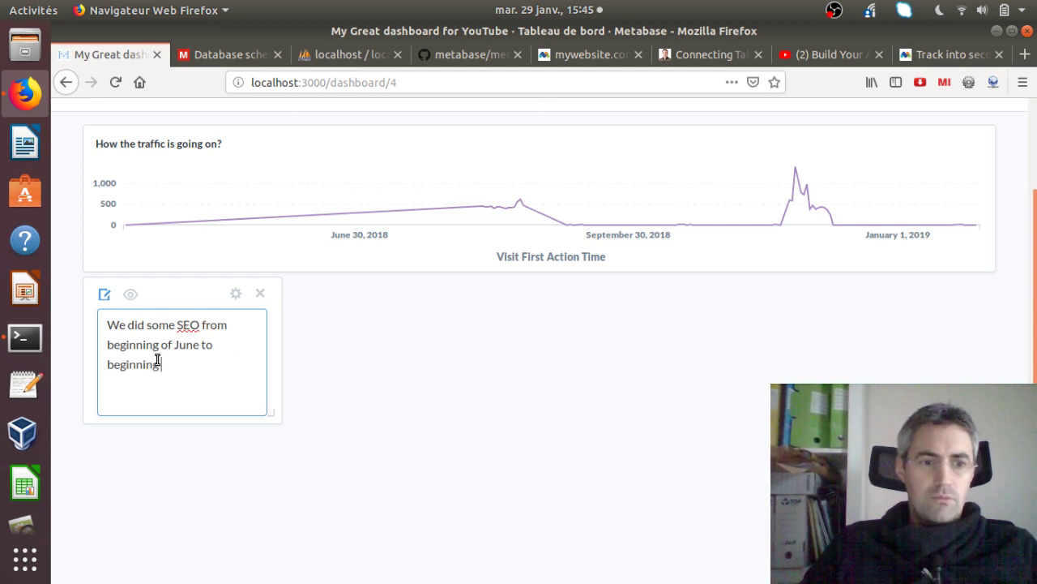
type("ptember.")
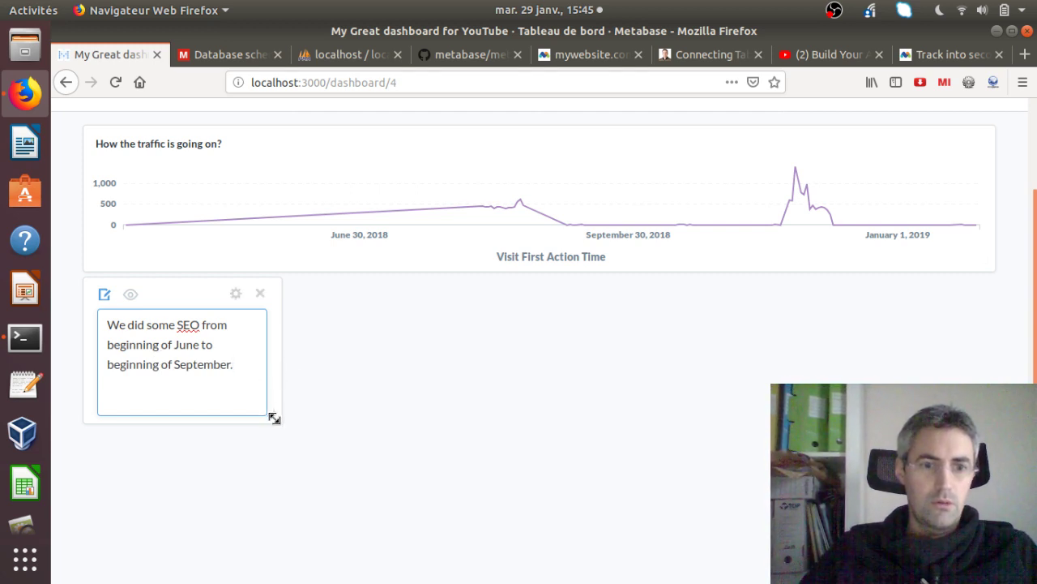
Resize the text card to the full dashboard width with a reduced height and save the dashboard
left_click(274, 418)
left_click_drag(274, 417, 988, 339)
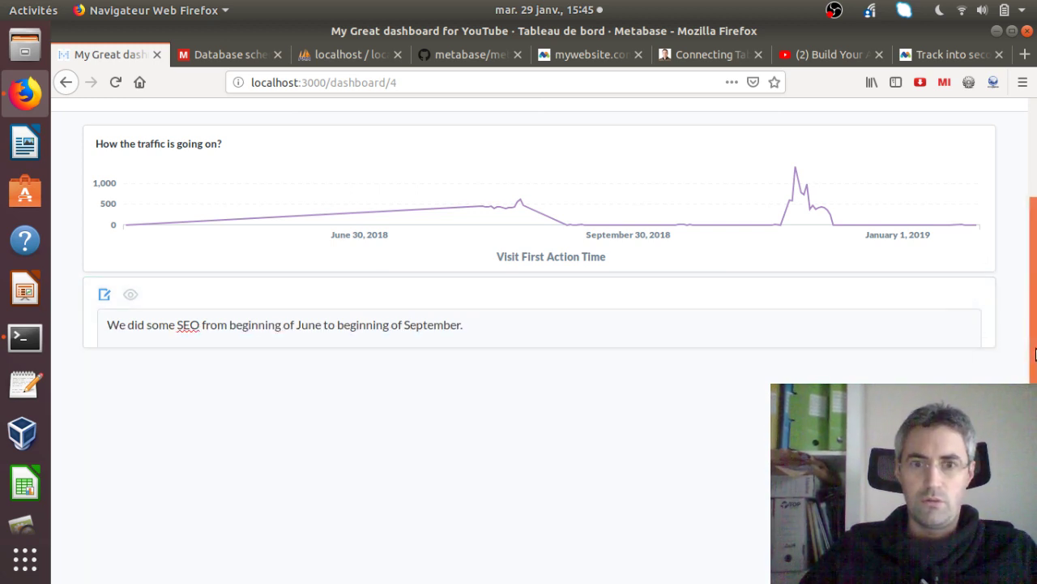
scroll(1036, 269, "up", 3)
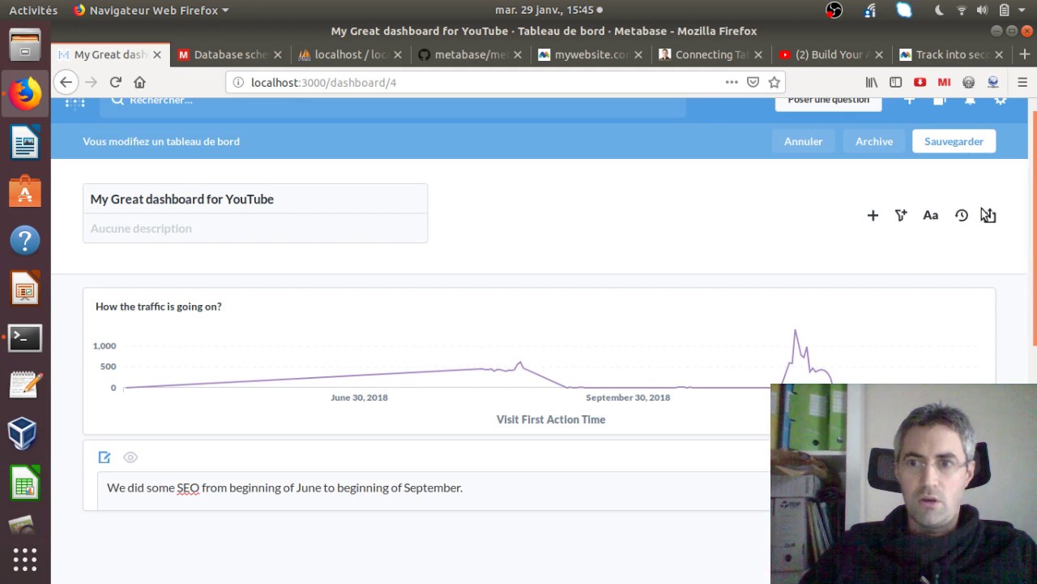
left_click(954, 142)
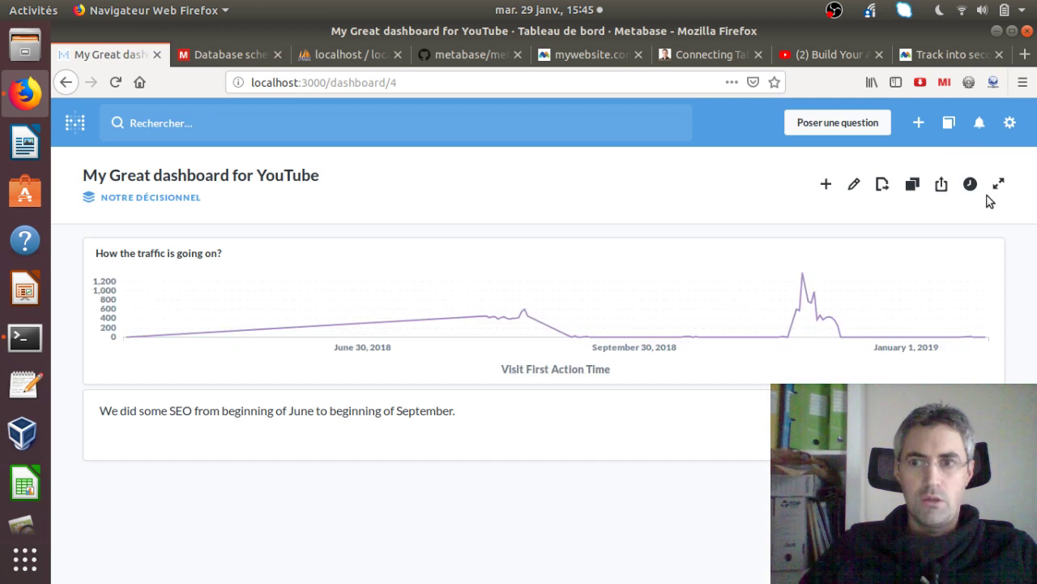
Enable sharing for the dashboard and copy its public link
left_click(942, 186)
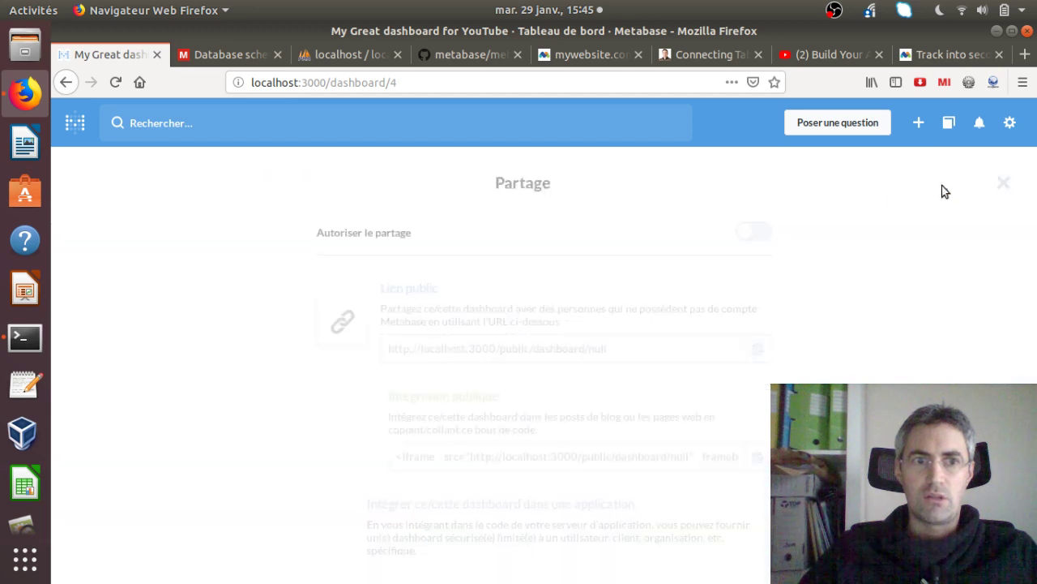
left_click(753, 223)
left_click(575, 342)
key("ctrl+c")
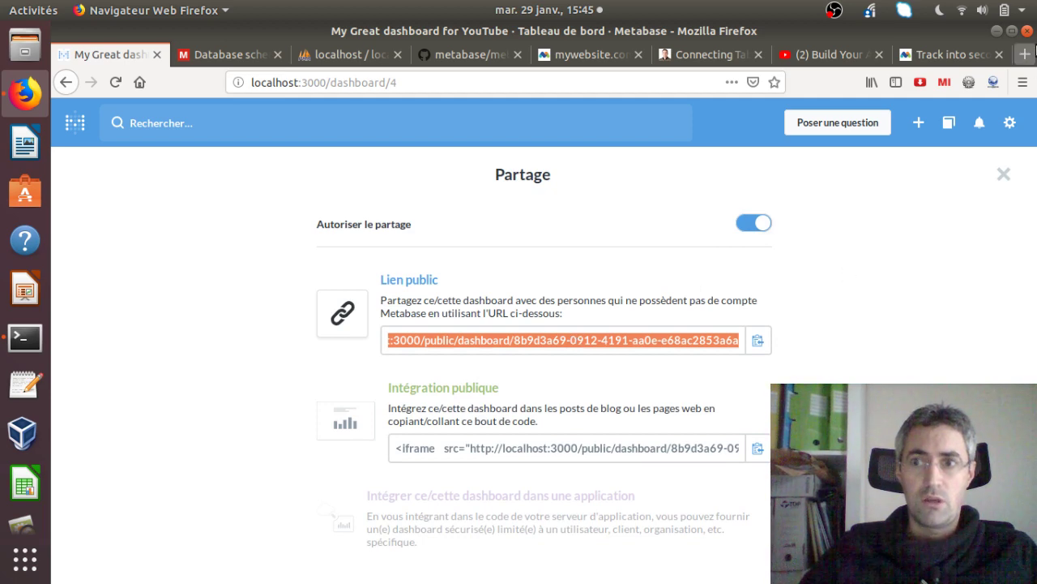
View the public dashboard through the copied link in a new browser tab, and return to close the original dashboard's sharing settings
left_click(1026, 56)
key("ctrl+v")
key("Return")
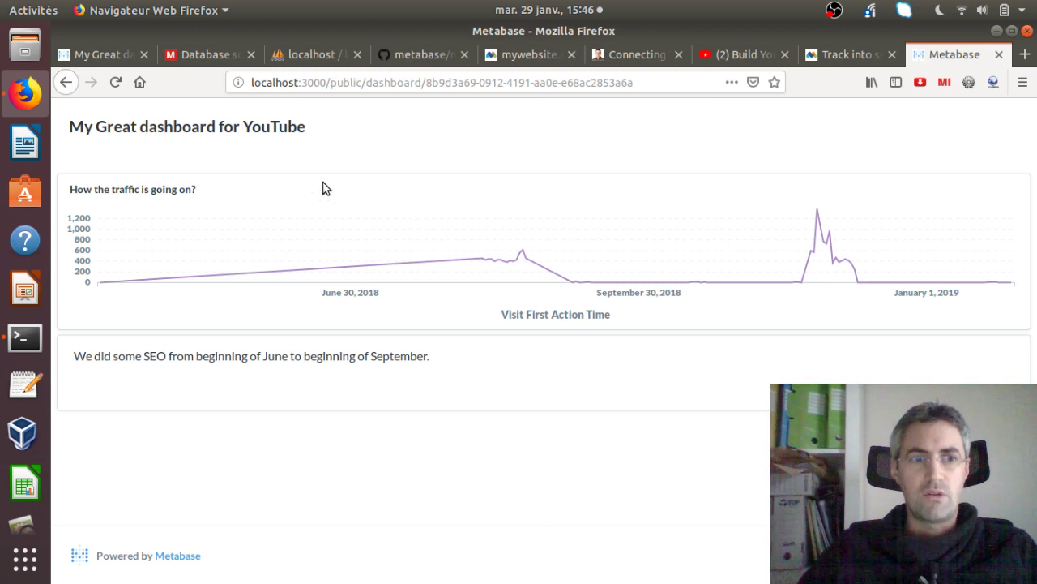
left_click(102, 52)
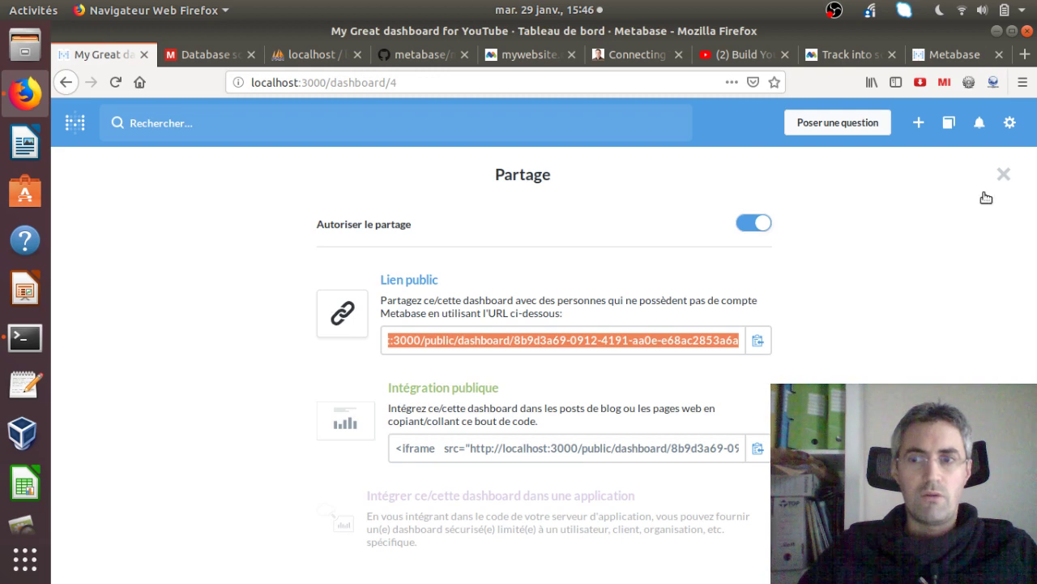
left_click(1003, 174)
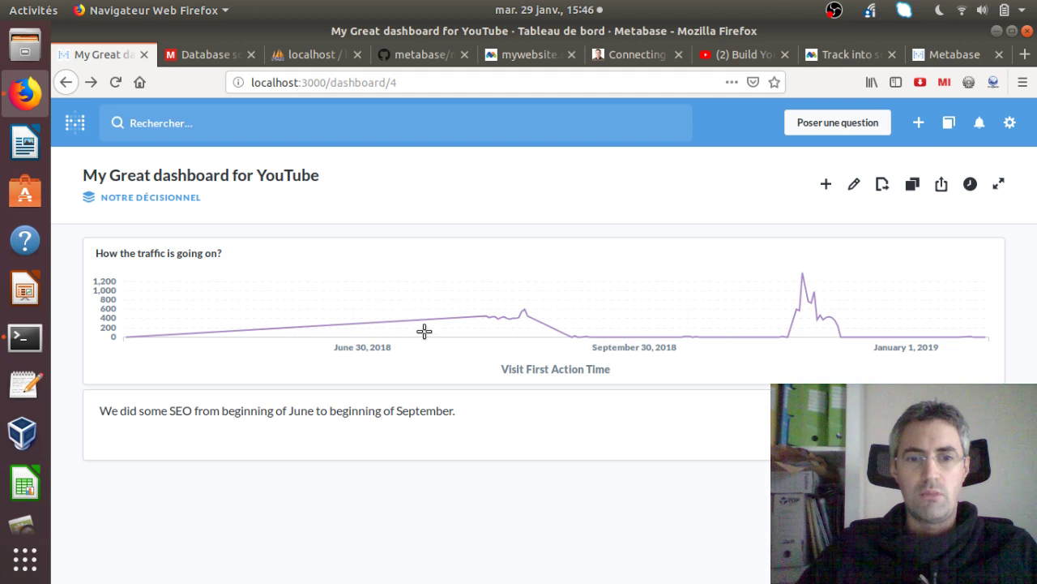
Put the dashboard in edit mode and look at which questions can be added to the traffic chart, without adding any
left_click(855, 186)
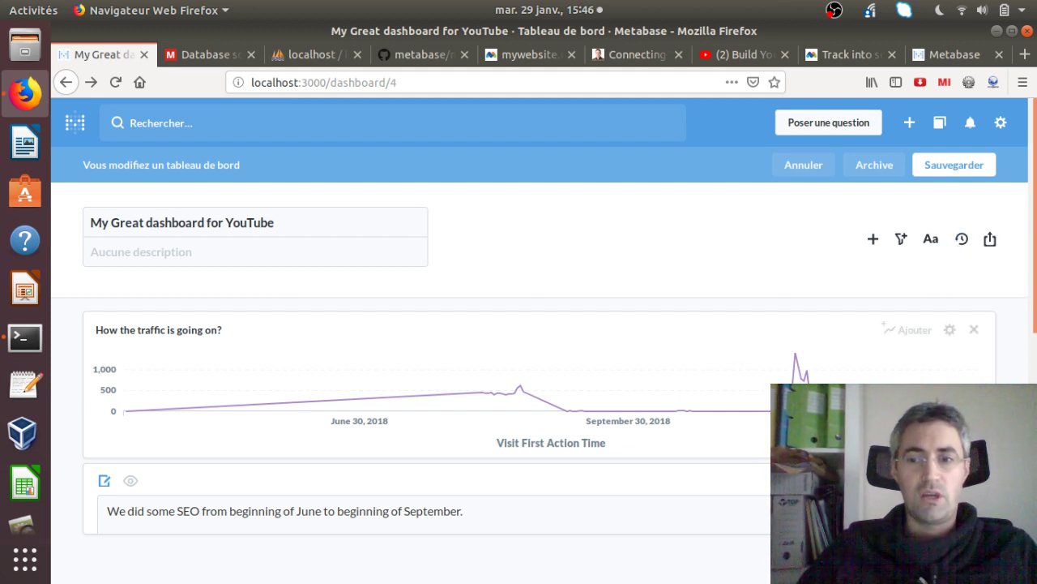
left_click(909, 330)
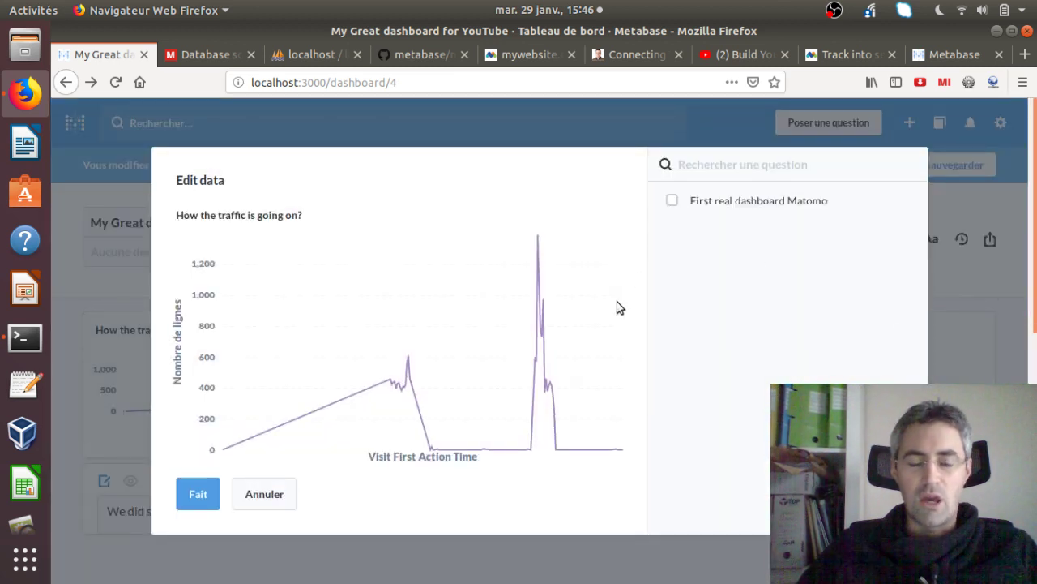
left_click(260, 494)
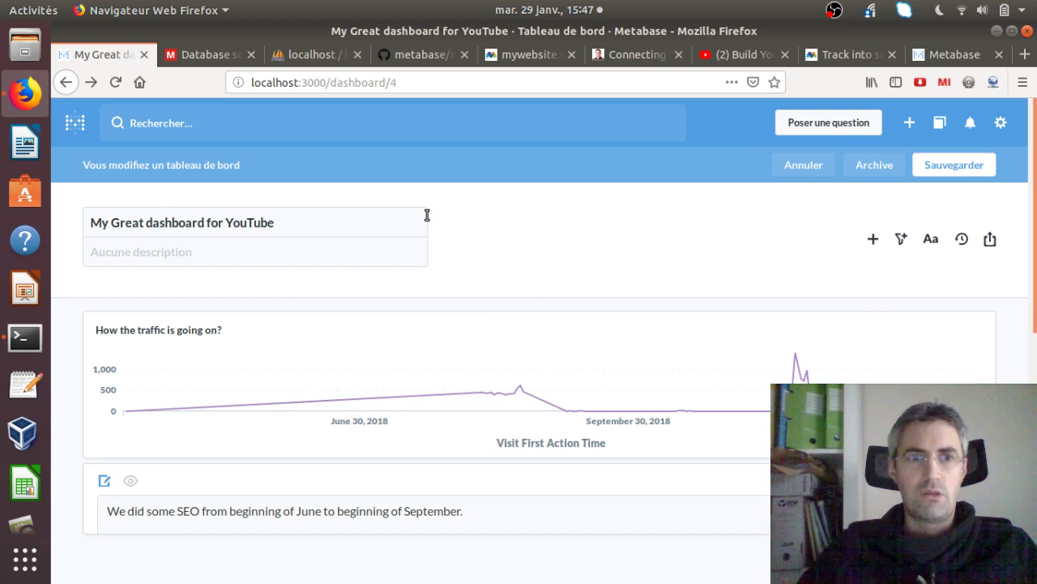
Look at the matomo visit table in phpMyAdmin and return to the Metabase home page
left_click(310, 52)
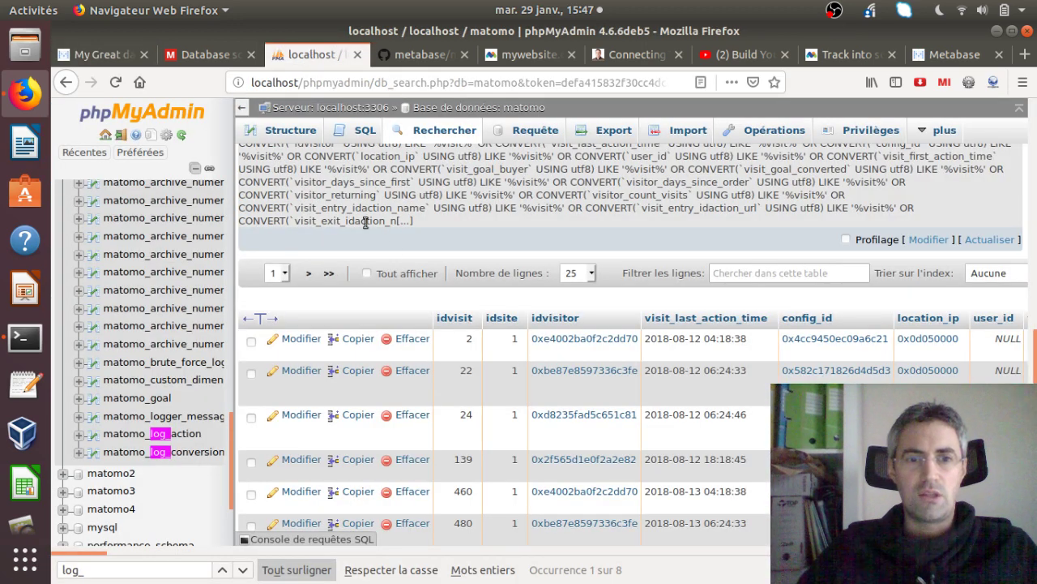
left_click(110, 58)
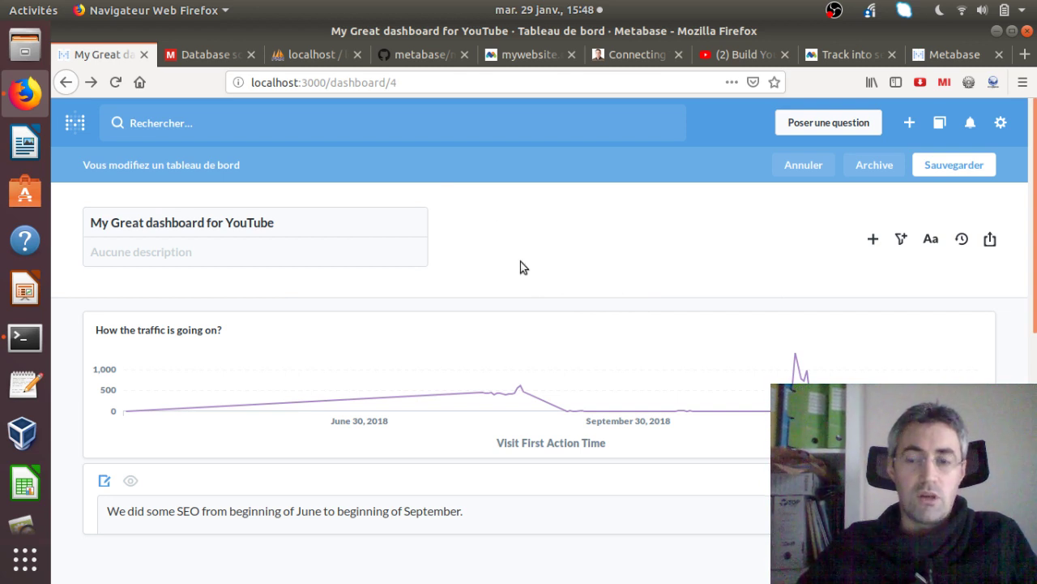
left_click(74, 122)
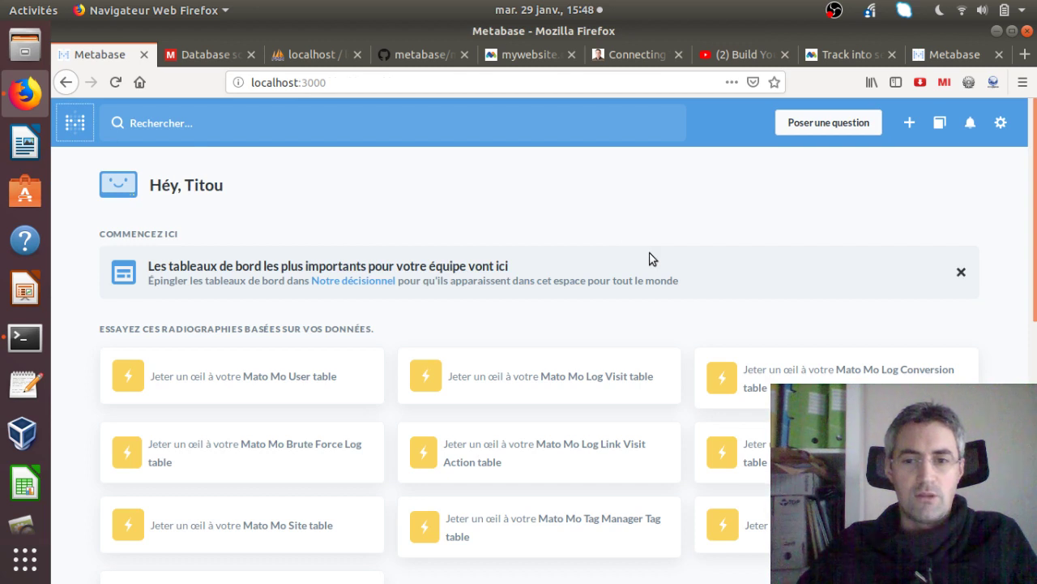